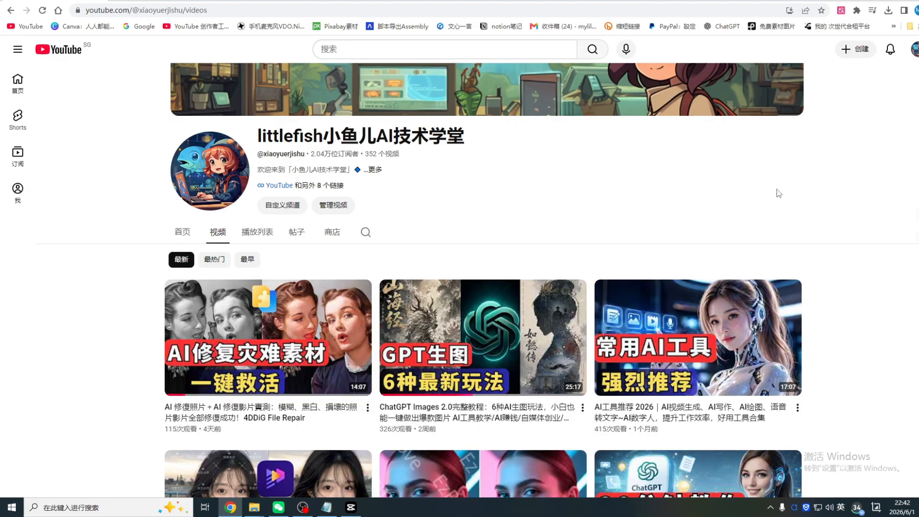
# Look through the generated images of the neon Taipei street girl, including the green drink, split-portrait and motorcycle alley scenes
pyautogui.scroll(-1, 790, 173)
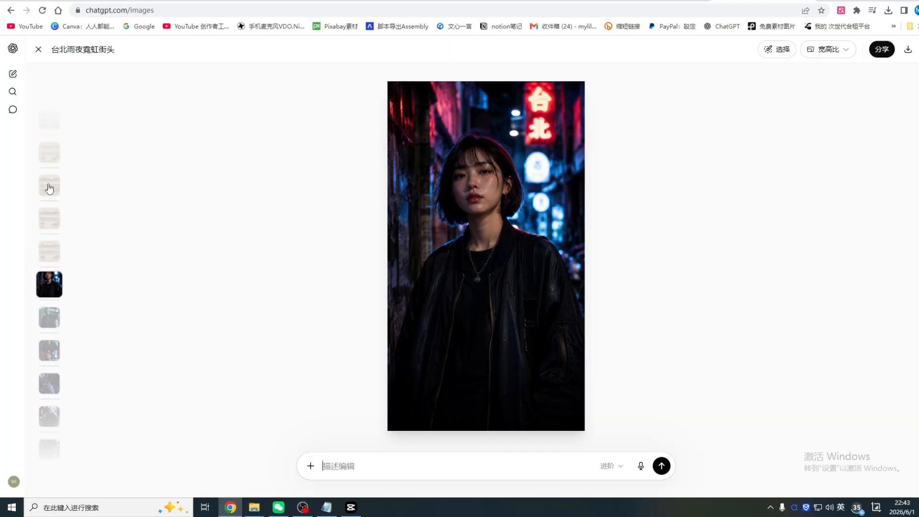
pyautogui.click(49, 319)
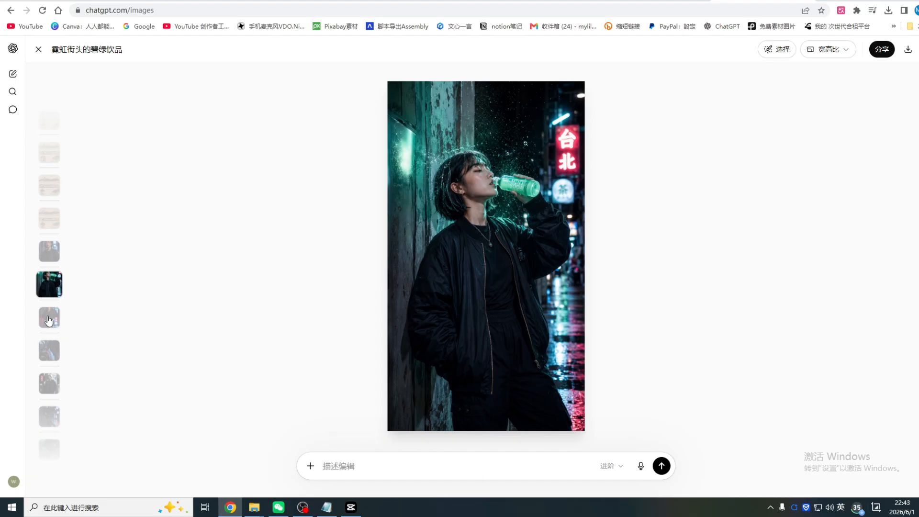
pyautogui.click(49, 318)
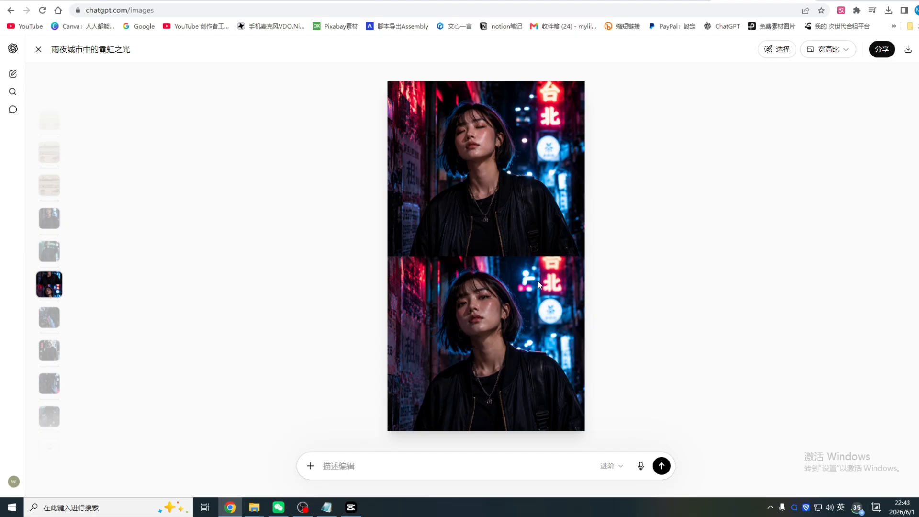
pyautogui.press('Down')
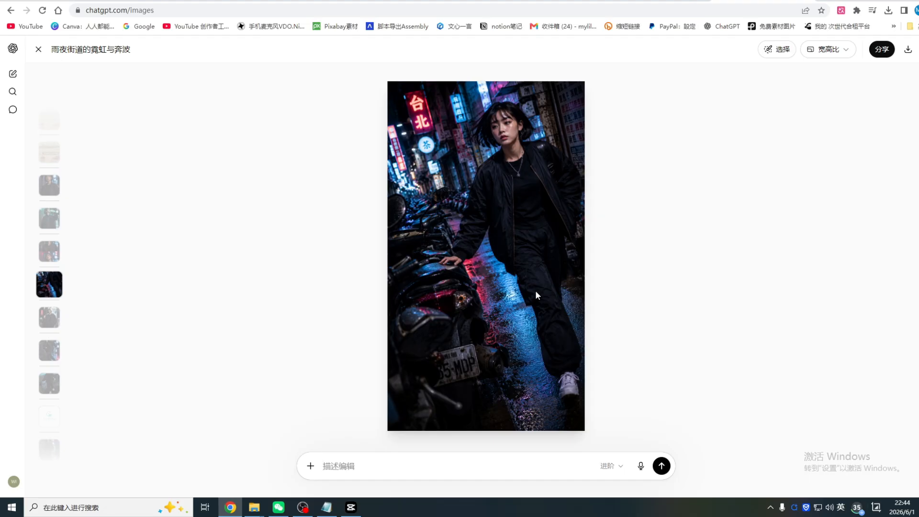
pyautogui.press('Down')
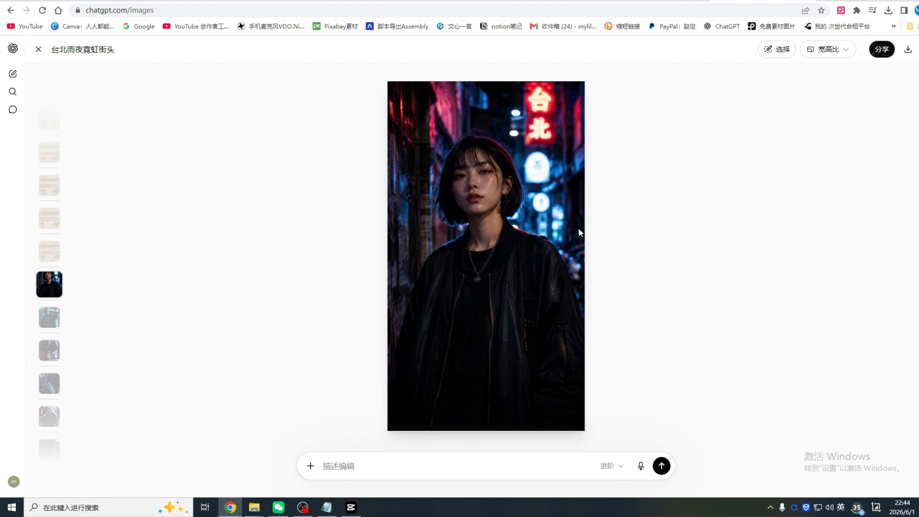
pyautogui.click(51, 324)
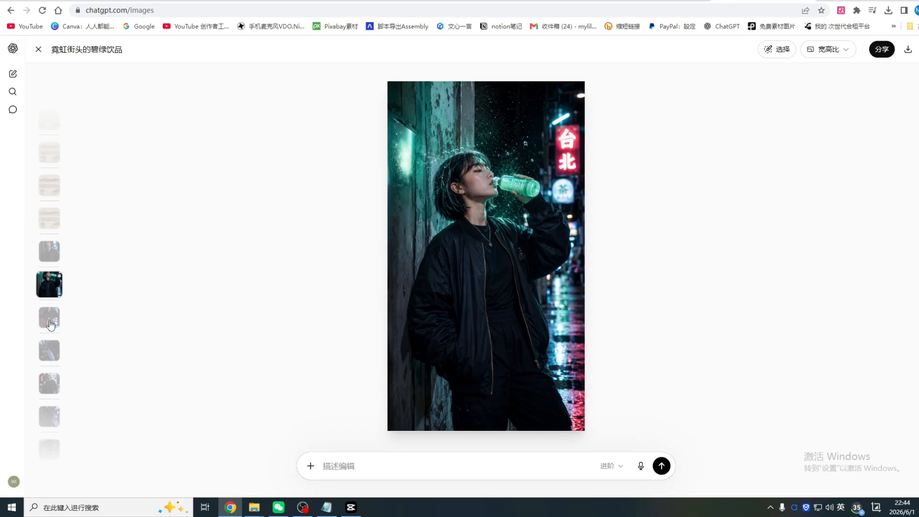
pyautogui.click(50, 324)
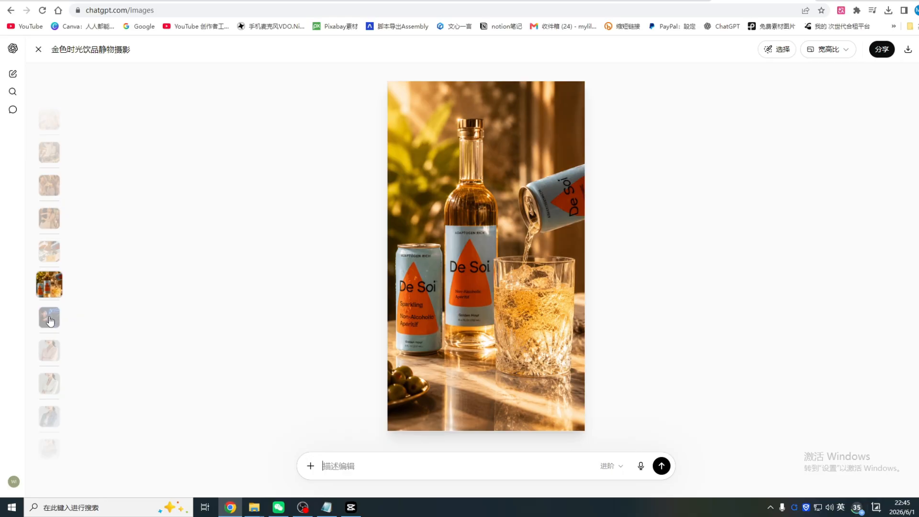
# Look through the generated De Soi drink ad images, from the bottle still life to the poolside, hugging, picnic and party scenes
pyautogui.click(52, 260)
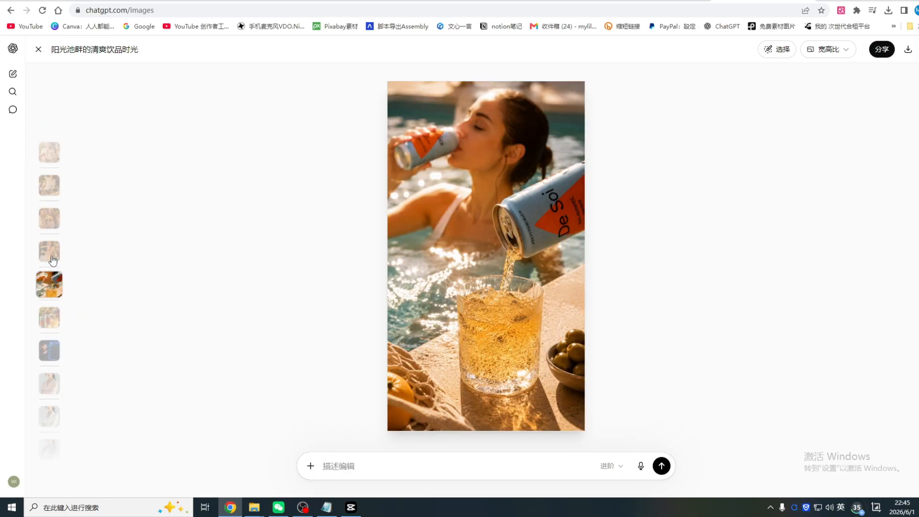
pyautogui.click(52, 260)
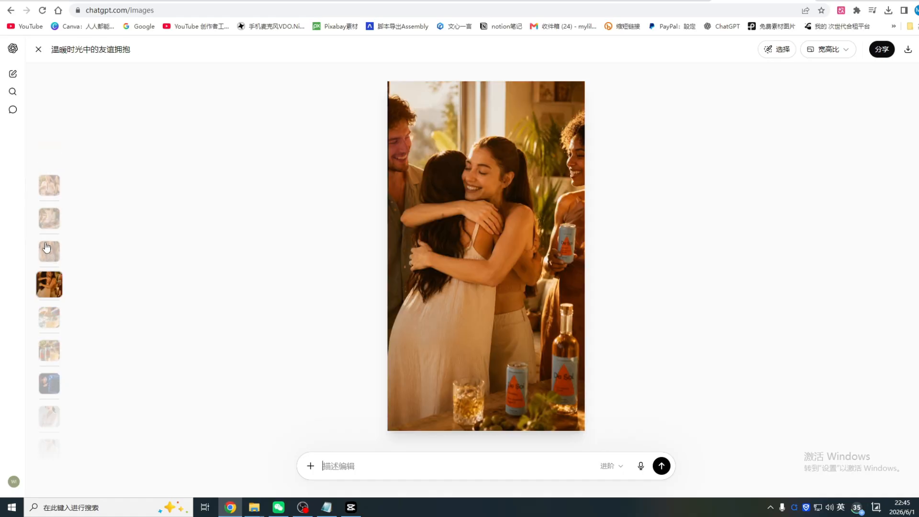
pyautogui.click(52, 262)
pyautogui.click(51, 262)
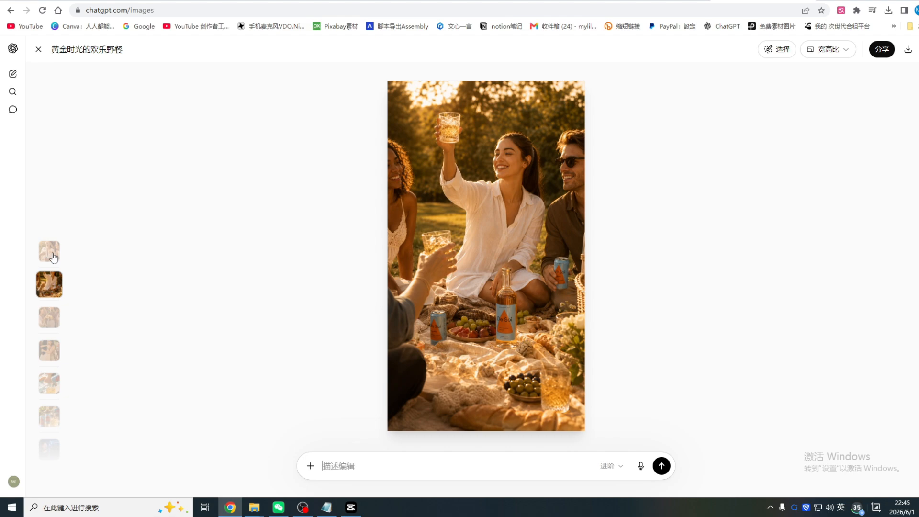
pyautogui.click(53, 257)
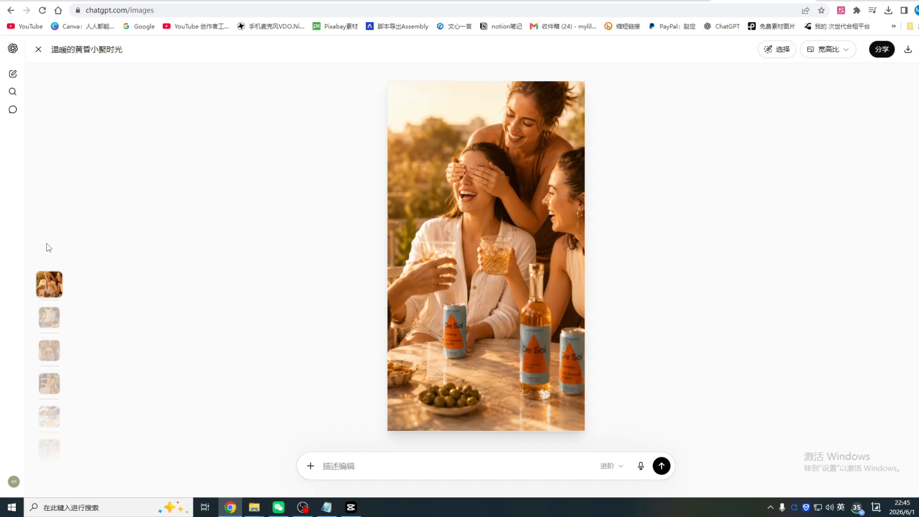
pyautogui.click(49, 320)
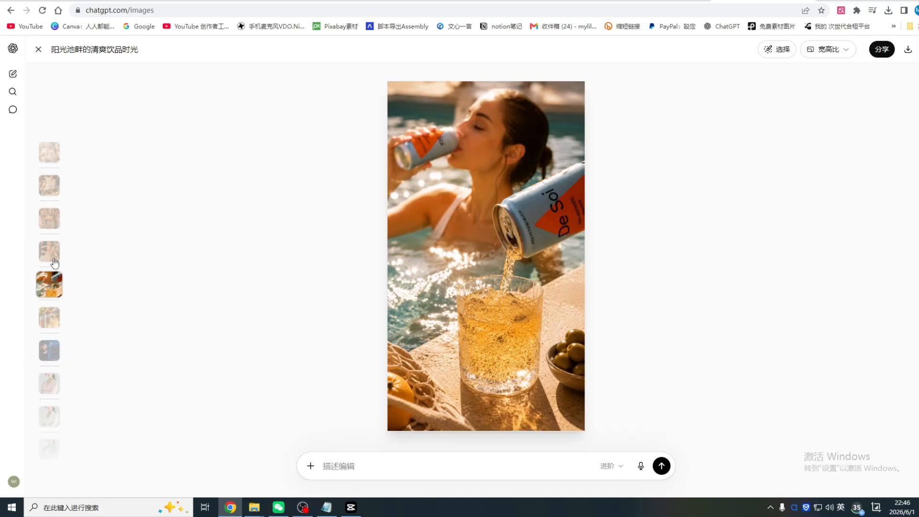
pyautogui.click(49, 250)
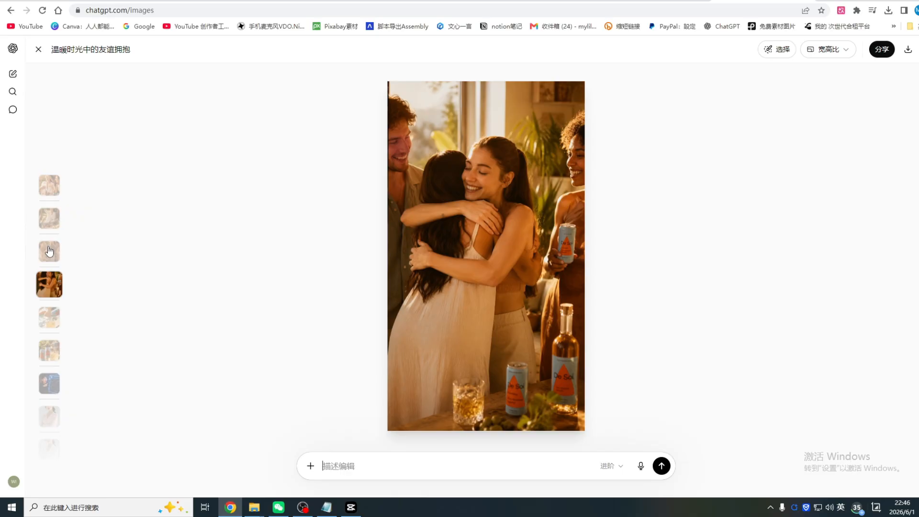
pyautogui.click(50, 225)
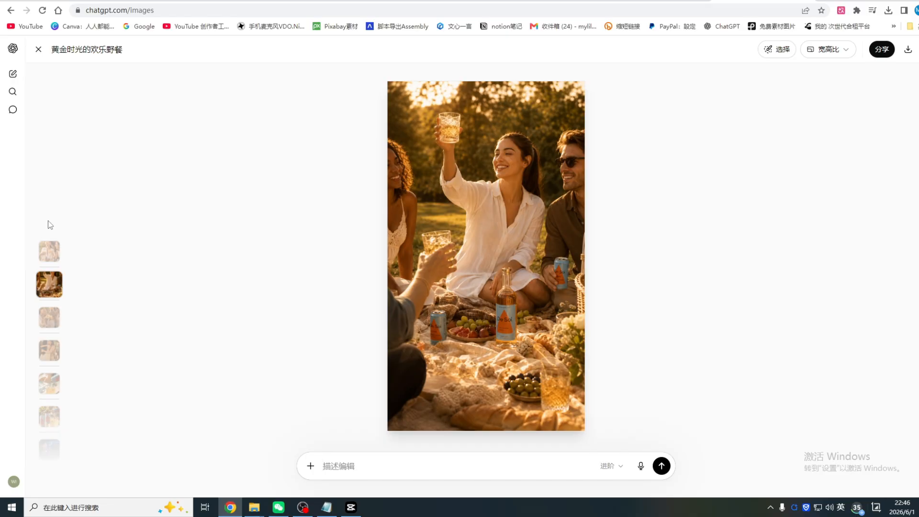
pyautogui.click(15, 196)
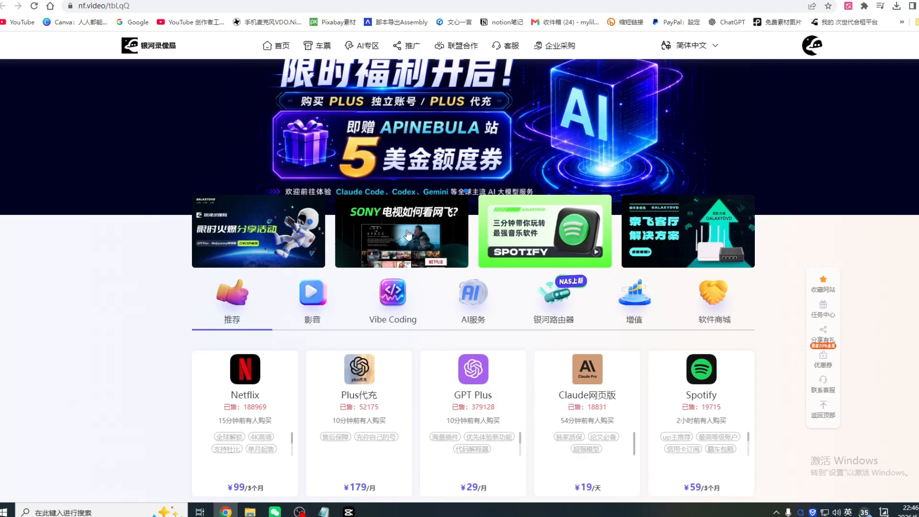
# Open the GPT Plus product on the 银河录像局 site and compare its 共享会员 and 独立会员 plans
pyautogui.scroll(-2, 440, 298)
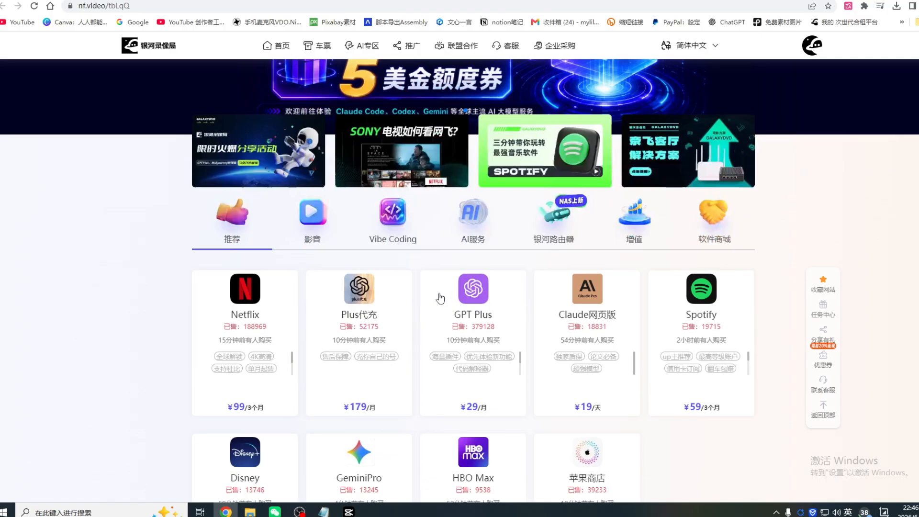
pyautogui.scroll(-2, 441, 298)
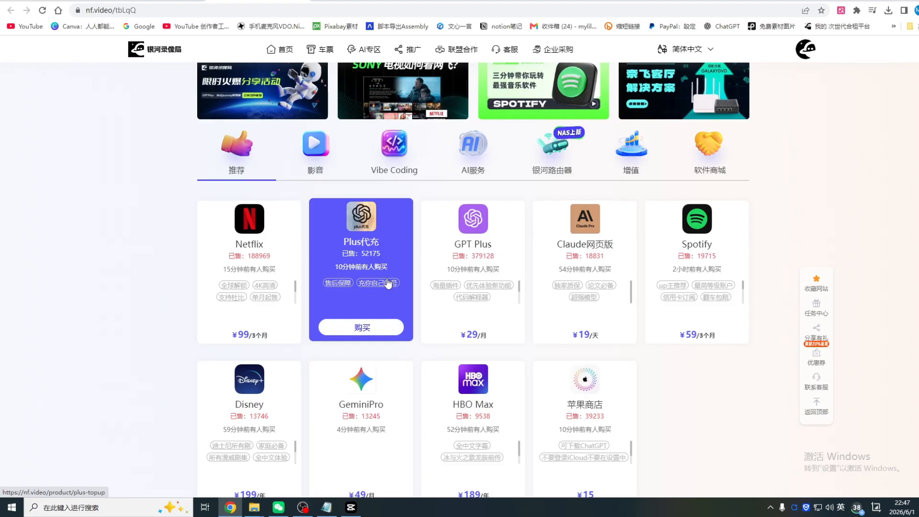
pyautogui.click(474, 334)
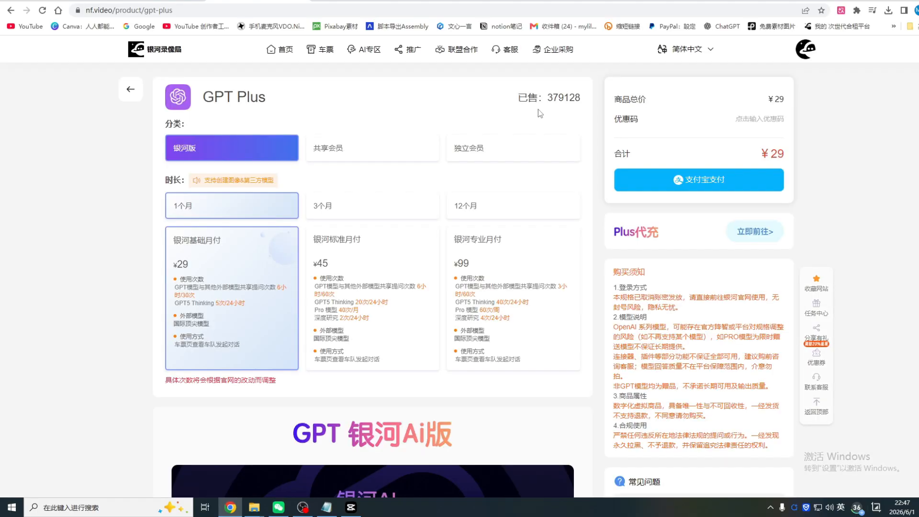
pyautogui.click(508, 149)
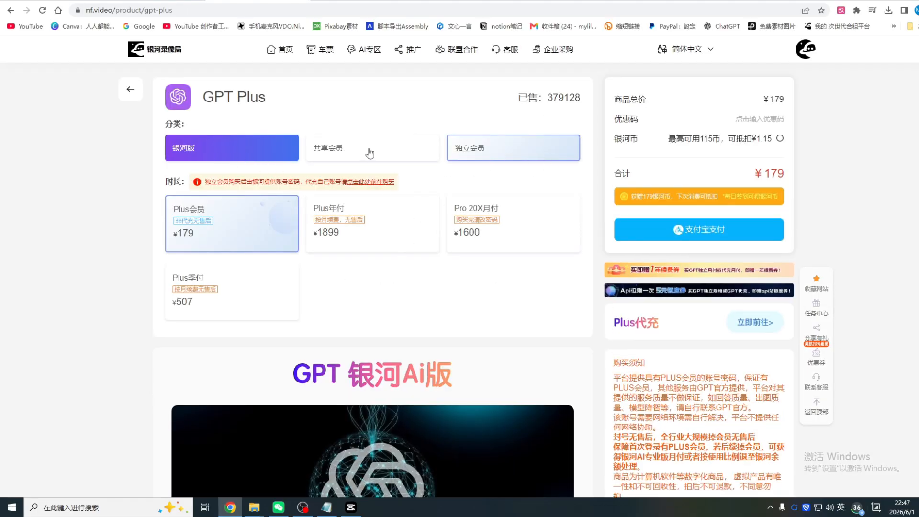
pyautogui.click(370, 153)
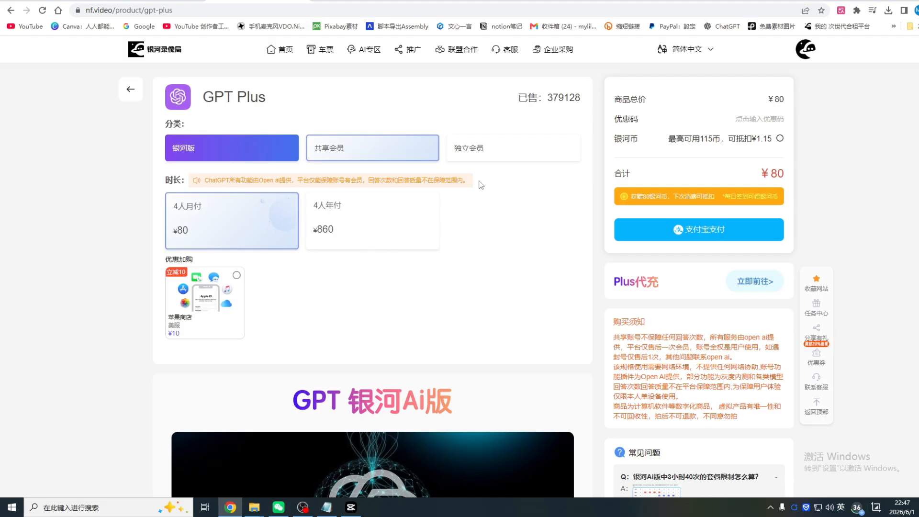
pyautogui.click(498, 154)
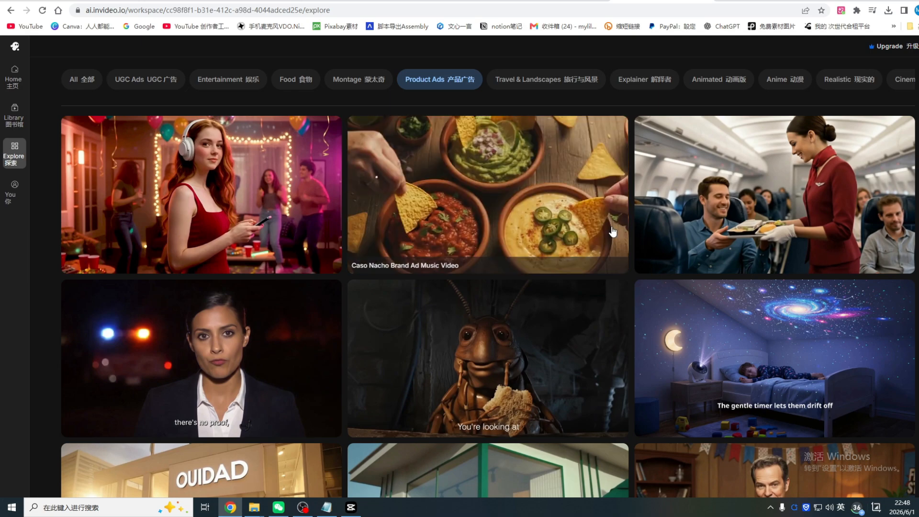
# Browse the Product Ads examples in invideo's Explore gallery
pyautogui.scroll(-1, 613, 234)
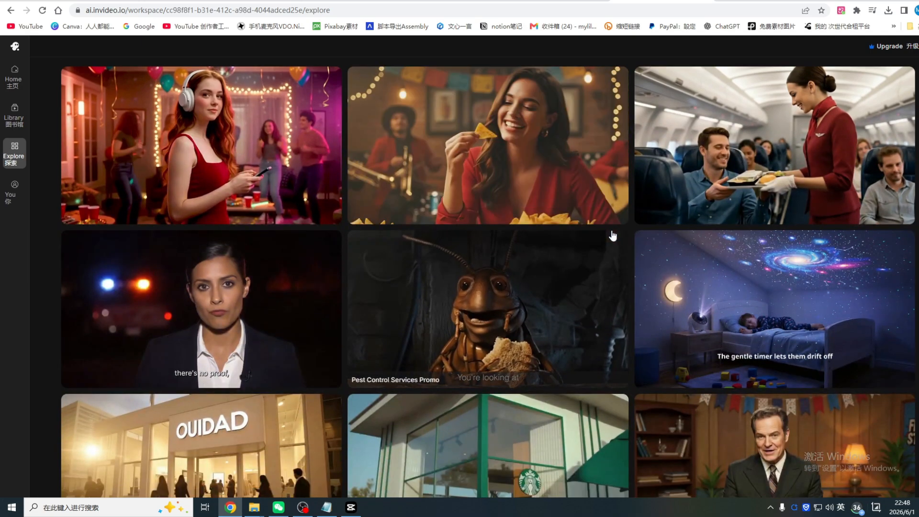
pyautogui.scroll(-2, 614, 236)
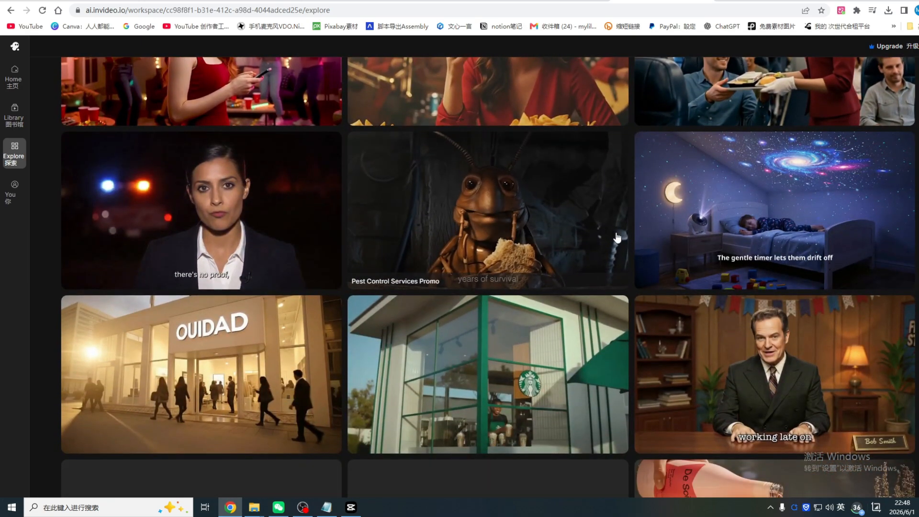
pyautogui.scroll(-2, 618, 238)
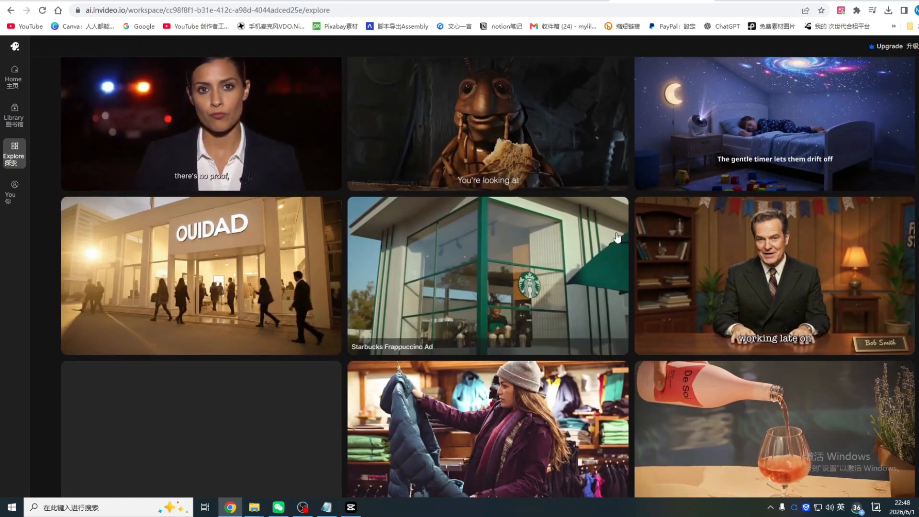
pyautogui.scroll(-1, 618, 237)
pyautogui.scroll(4, 507, 240)
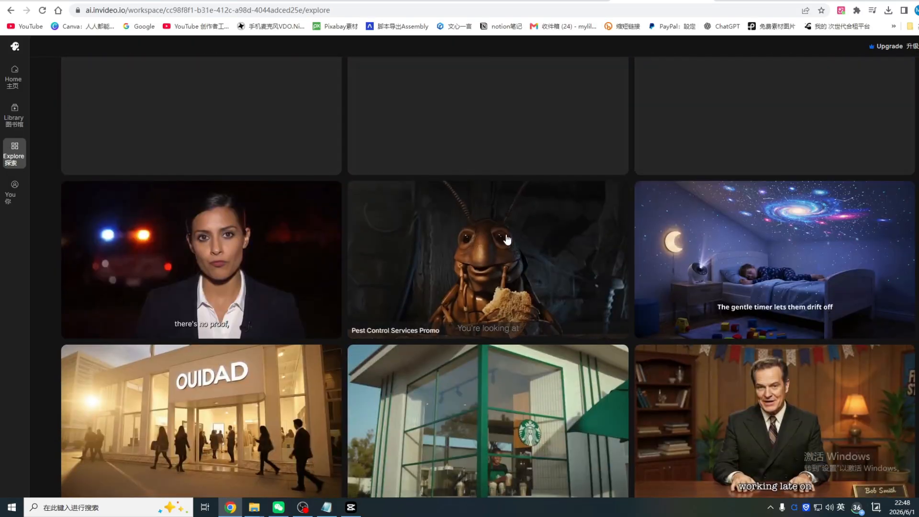
pyautogui.scroll(-3, 590, 258)
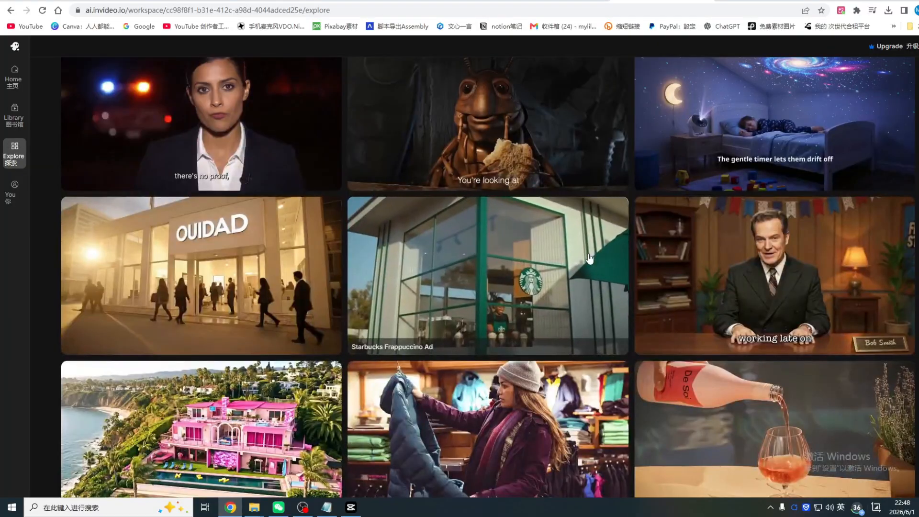
pyautogui.scroll(-1, 590, 258)
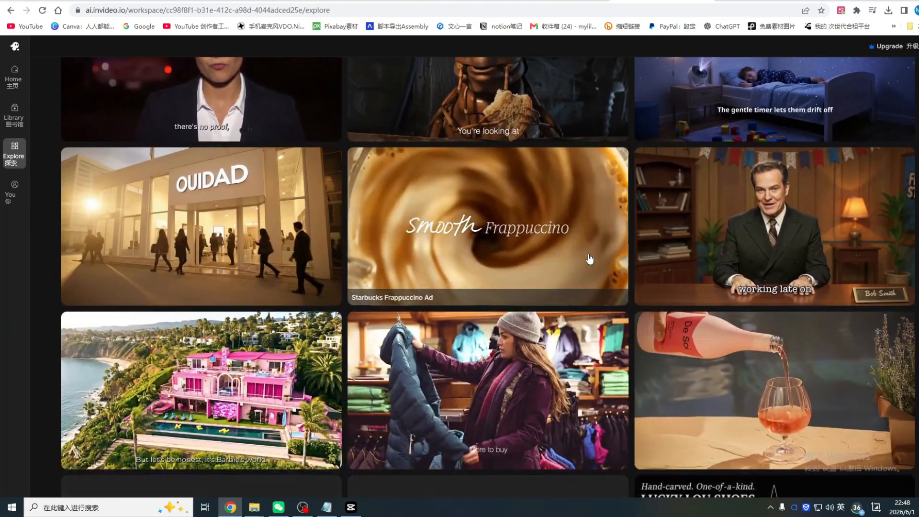
pyautogui.scroll(-1, 590, 259)
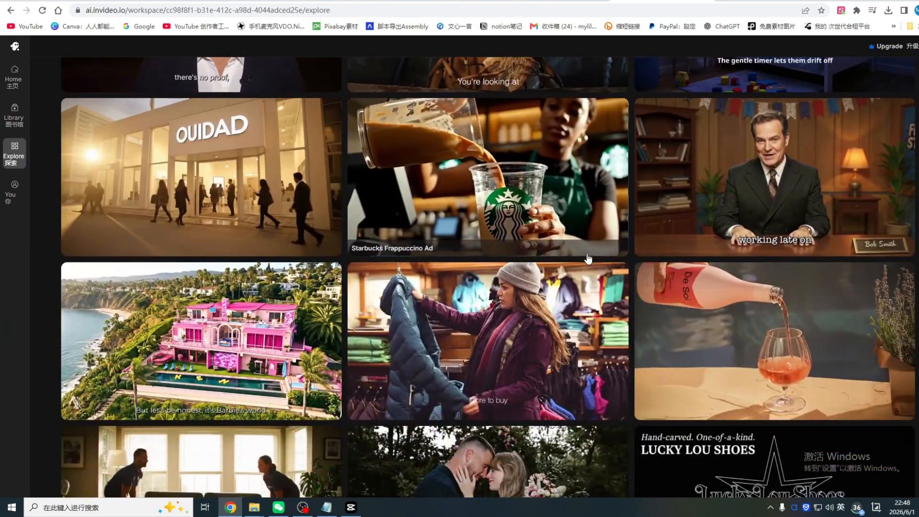
pyautogui.scroll(-1, 589, 259)
pyautogui.scroll(-1, 589, 259)
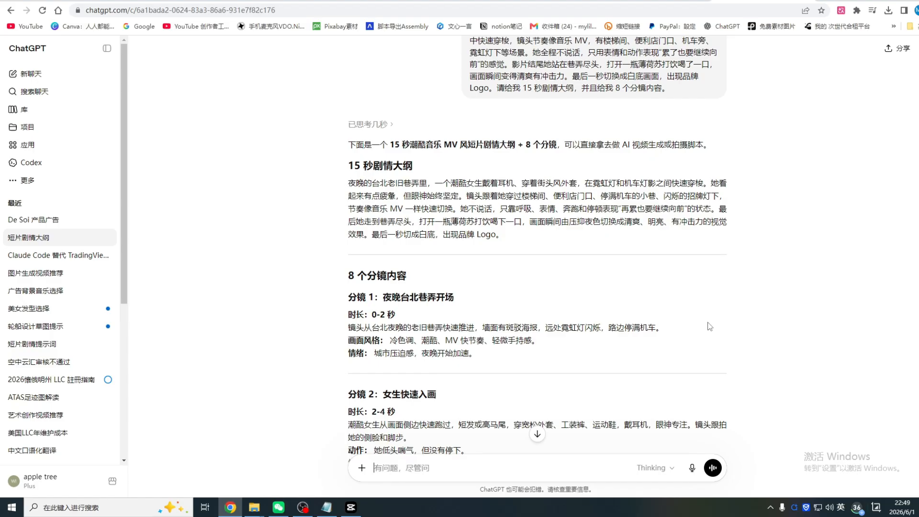
# In the 短片剧情大纲 chat, highlight the 15-second short-film prompt and read the storyboard shots down to the 9:16 image request
pyautogui.scroll(1, 710, 327)
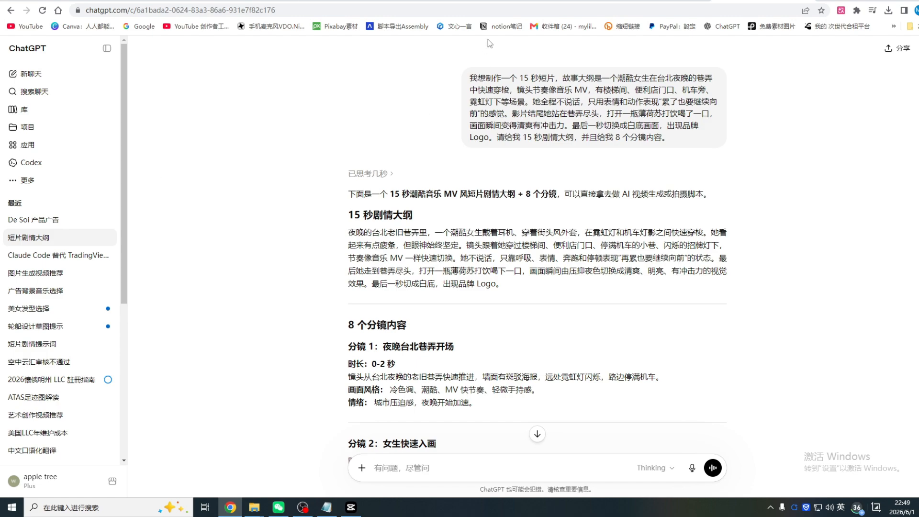
pyautogui.moveTo(470, 78); pyautogui.dragTo(550, 175)
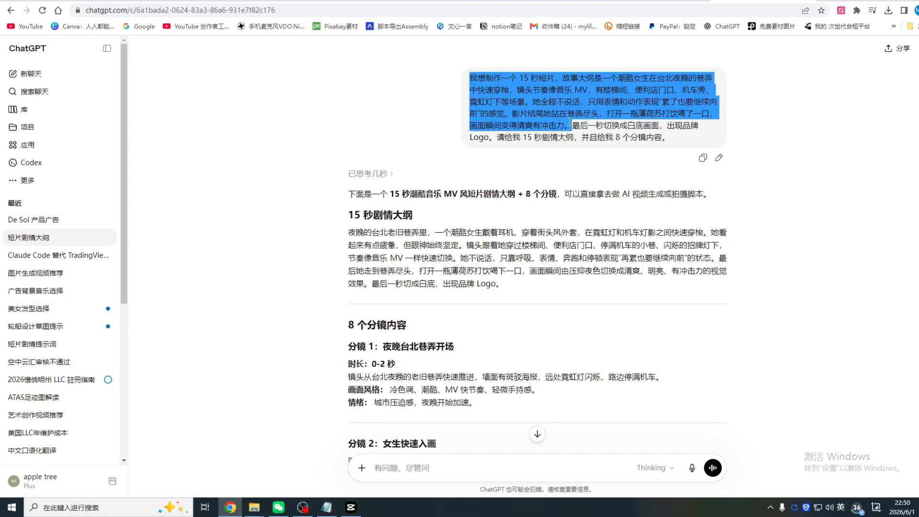
pyautogui.click(572, 135)
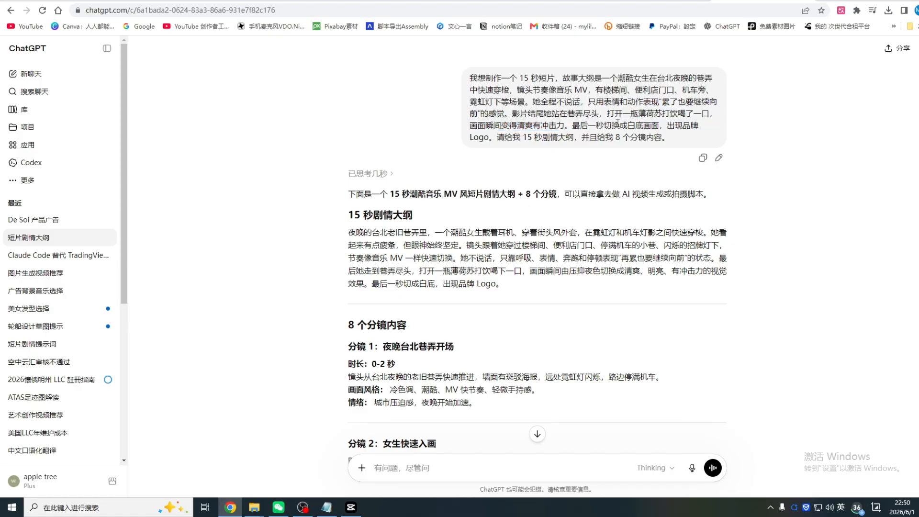
pyautogui.moveTo(614, 125); pyautogui.dragTo(670, 128)
pyautogui.moveTo(673, 127)
pyautogui.mouseDown()
pyautogui.moveTo(497, 139)
pyautogui.moveTo(672, 139)
pyautogui.mouseUp()
pyautogui.moveTo(471, 74); pyautogui.dragTo(742, 144)
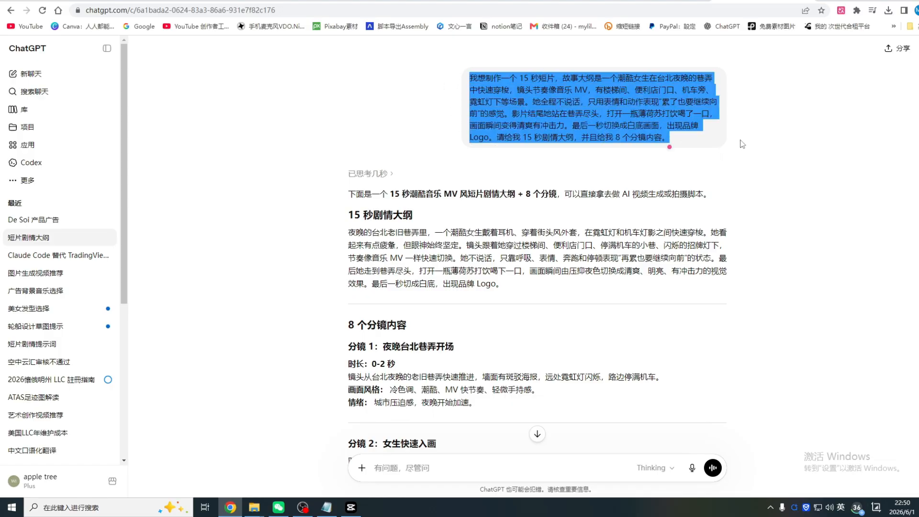
pyautogui.scroll(-15, 506, 260)
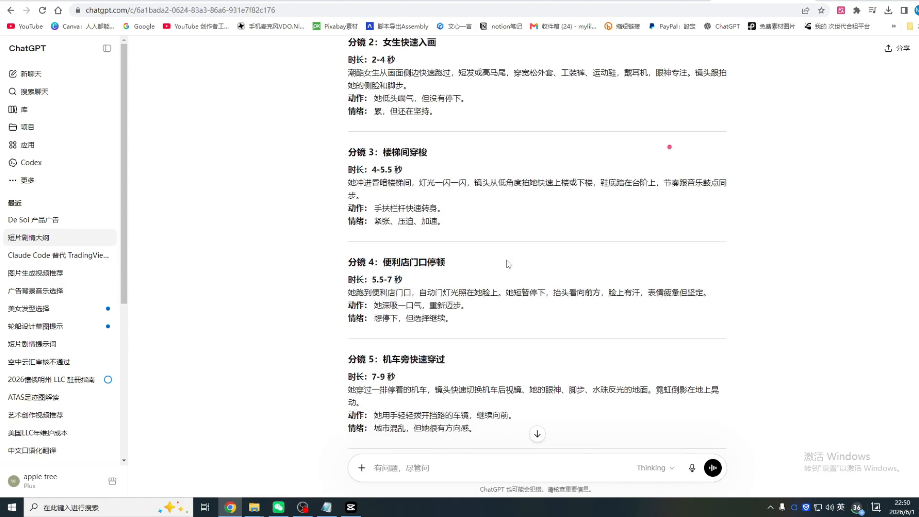
pyautogui.scroll(-4, 506, 262)
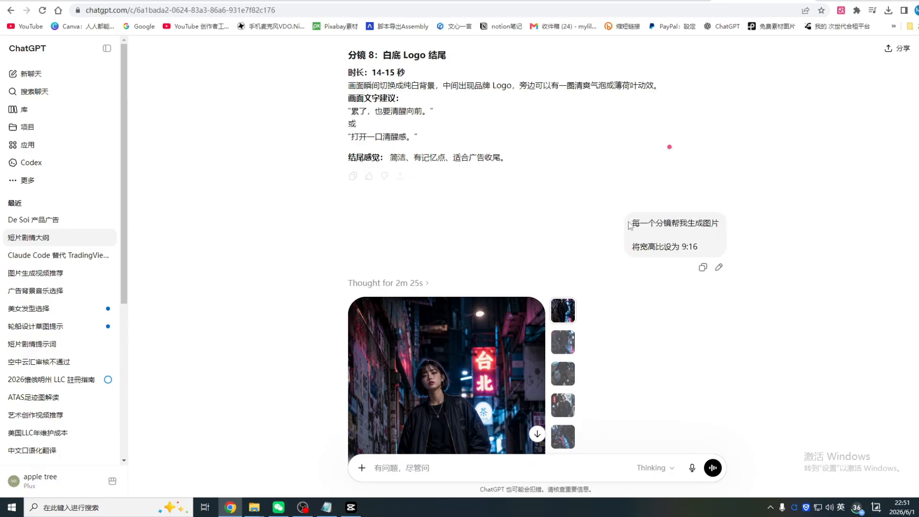
# In the 短片剧情大纲 chat, highlight the request for one image per storyboard shot at a 9:16 aspect ratio
pyautogui.moveTo(632, 223); pyautogui.dragTo(726, 228)
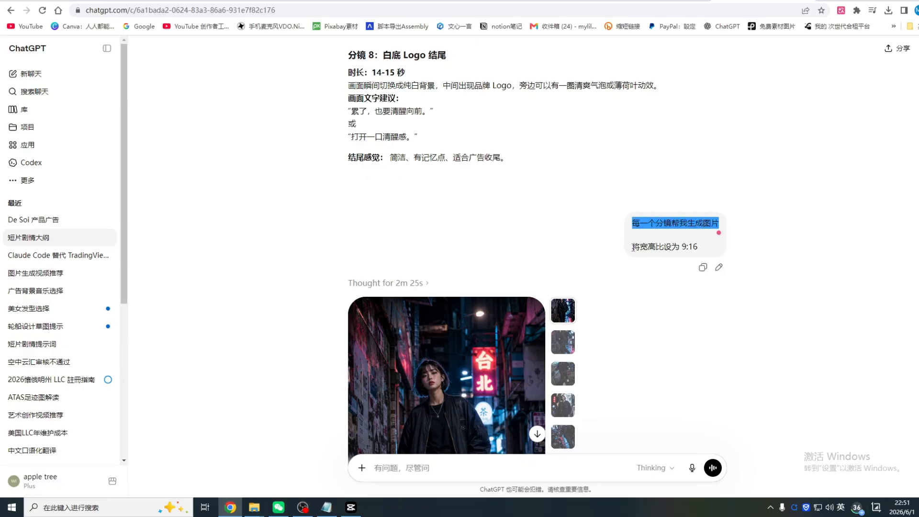
pyautogui.moveTo(632, 246); pyautogui.dragTo(682, 259)
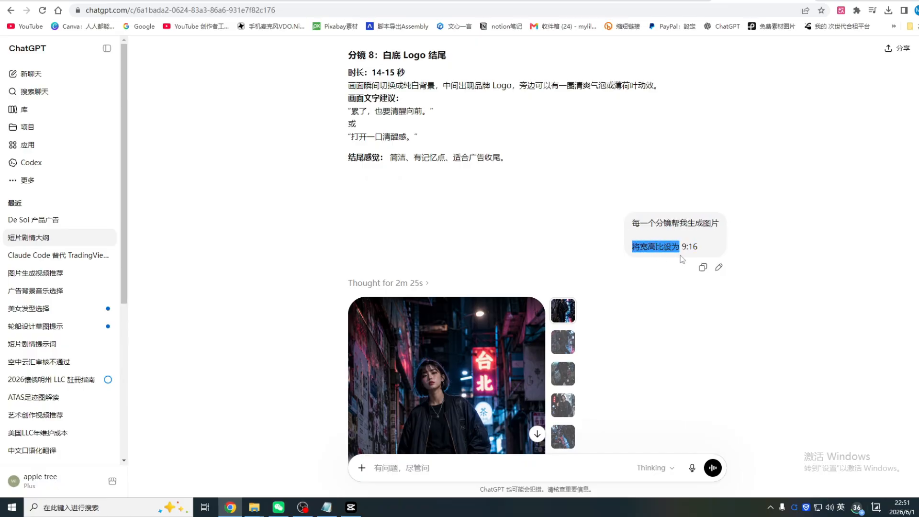
pyautogui.scroll(-5, 768, 228)
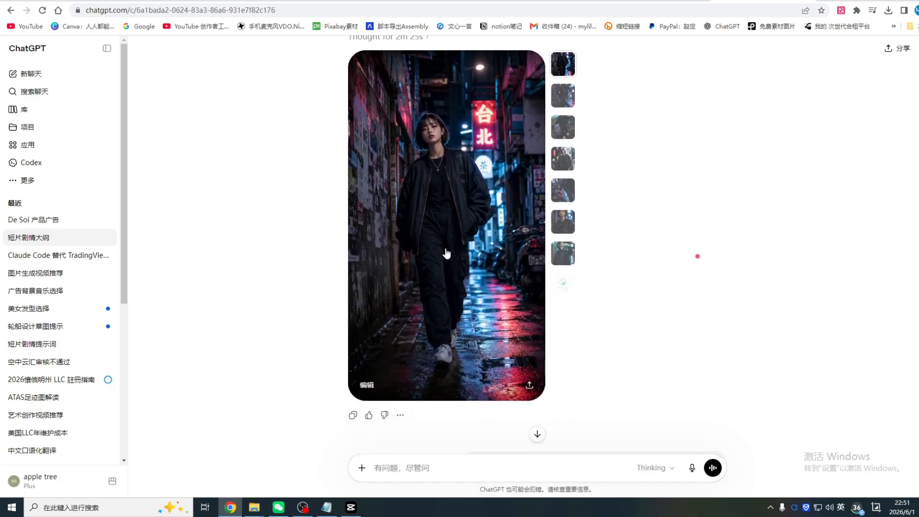
# Open the generated Taipei night images full size and look through the alley, running, stairwell, convenience store, scooter and portrait shots
pyautogui.click(487, 241)
pyautogui.click(53, 315)
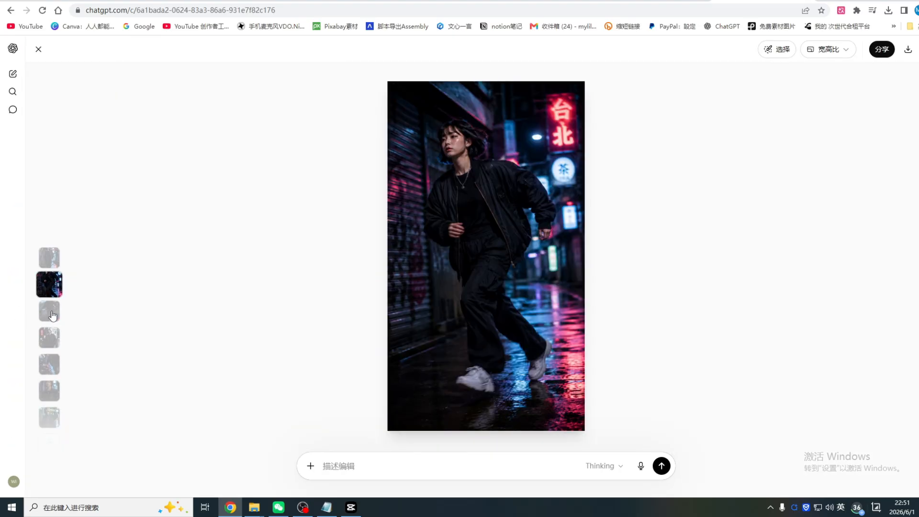
pyautogui.click(51, 264)
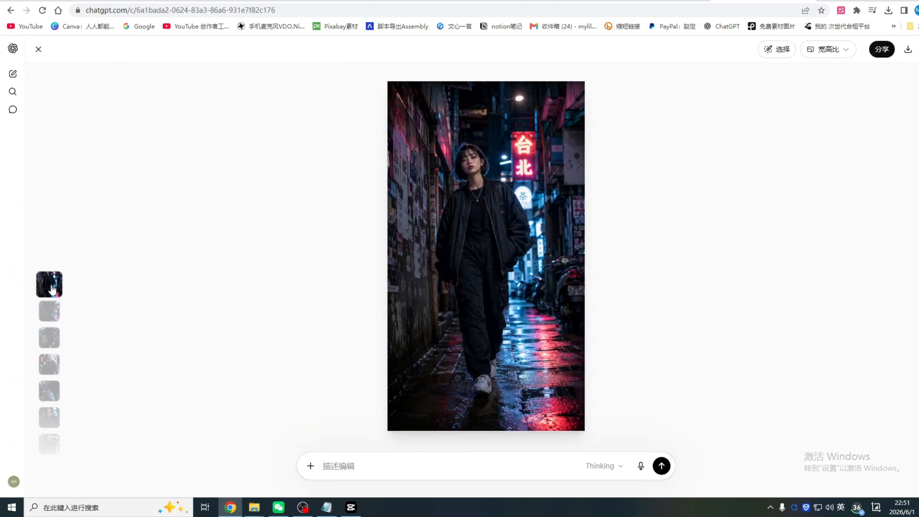
pyautogui.click(49, 316)
pyautogui.click(47, 314)
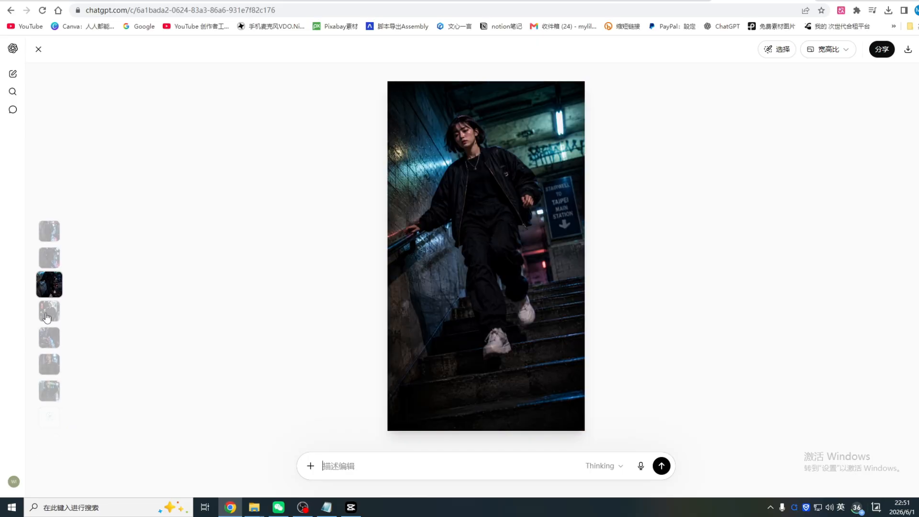
pyautogui.click(48, 315)
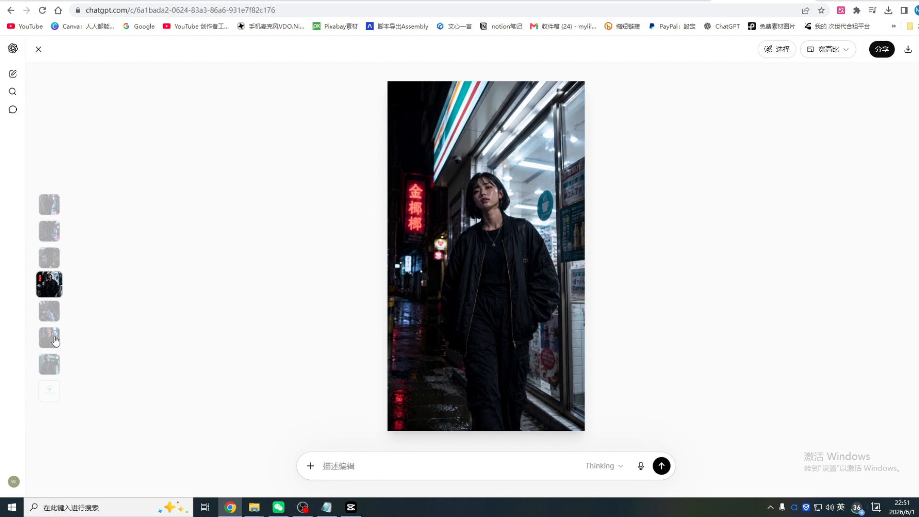
pyautogui.click(48, 315)
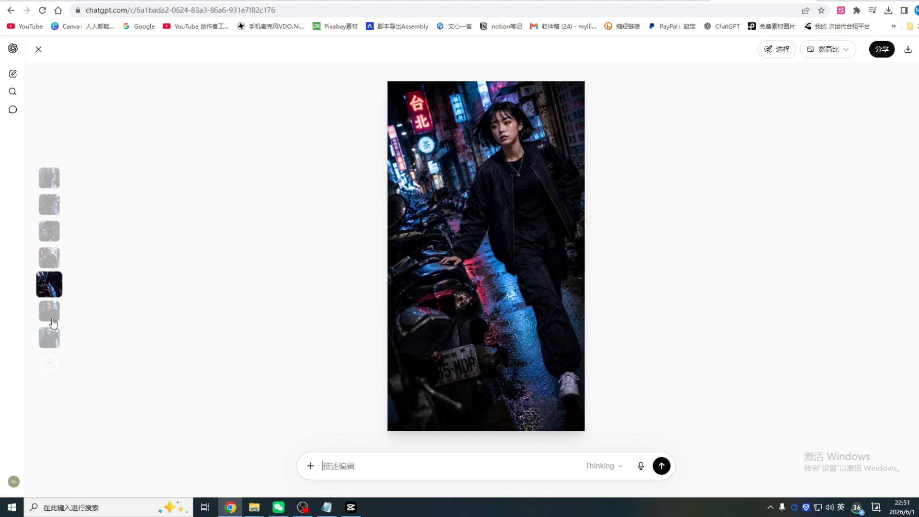
pyautogui.click(51, 317)
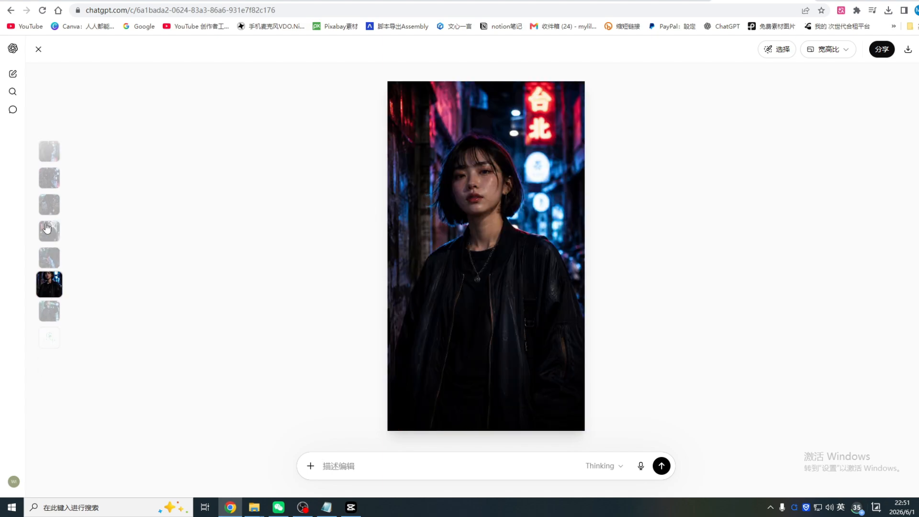
pyautogui.click(50, 315)
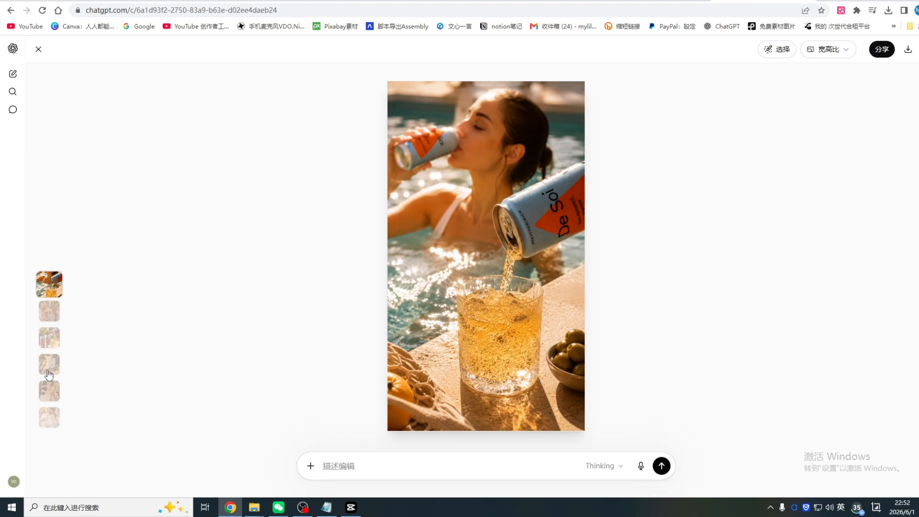
# Look through the De Soi ad images from the pool to the rooftop, bottle, picnic and hugging scenes, and download the displayed image
pyautogui.click(58, 315)
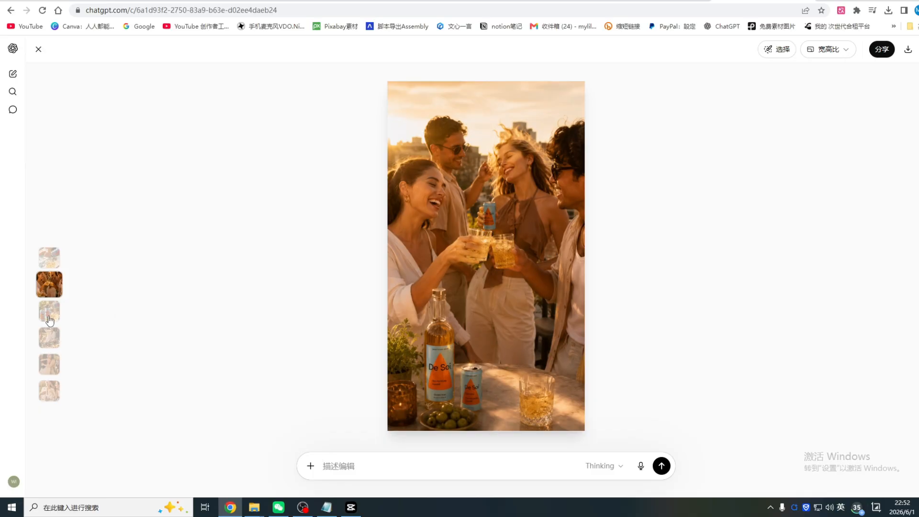
pyautogui.click(49, 316)
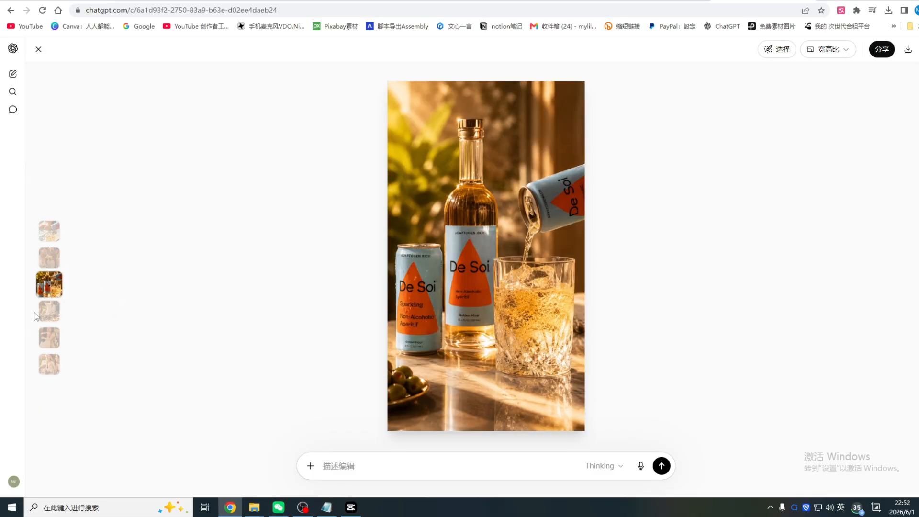
pyautogui.click(48, 312)
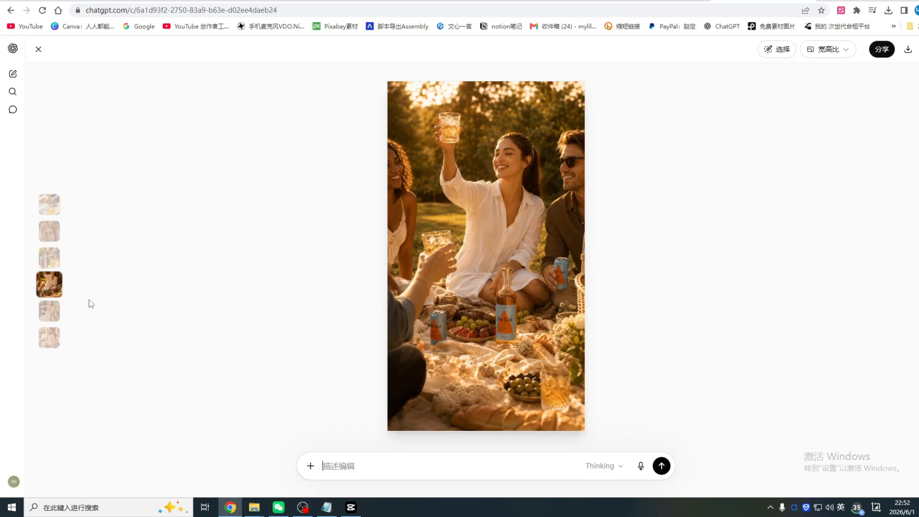
pyautogui.click(56, 318)
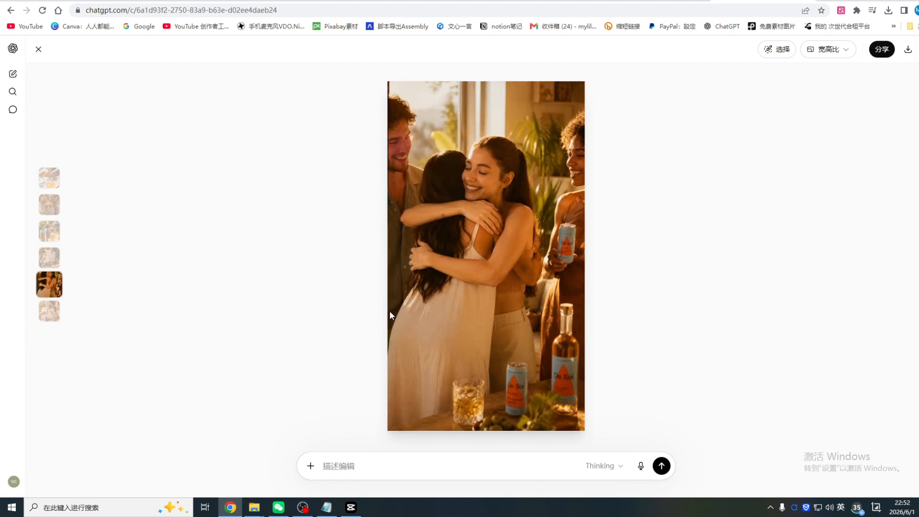
pyautogui.click(54, 317)
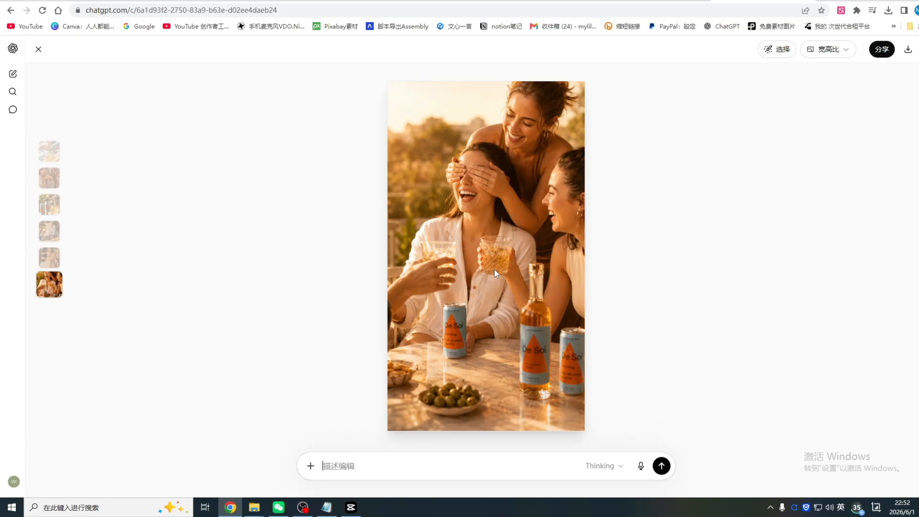
pyautogui.scroll(5, 86, 218)
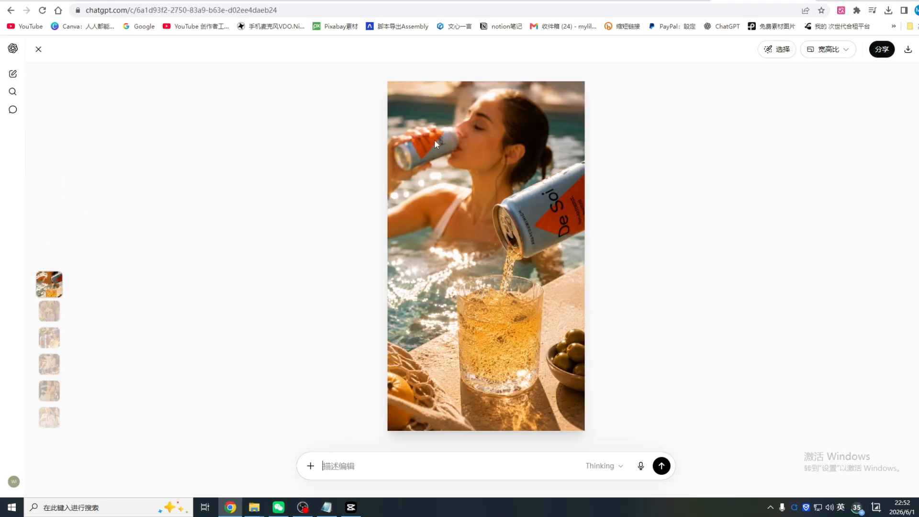
pyautogui.scroll(-4, 440, 155)
pyautogui.scroll(-3, 440, 158)
pyautogui.click(908, 49)
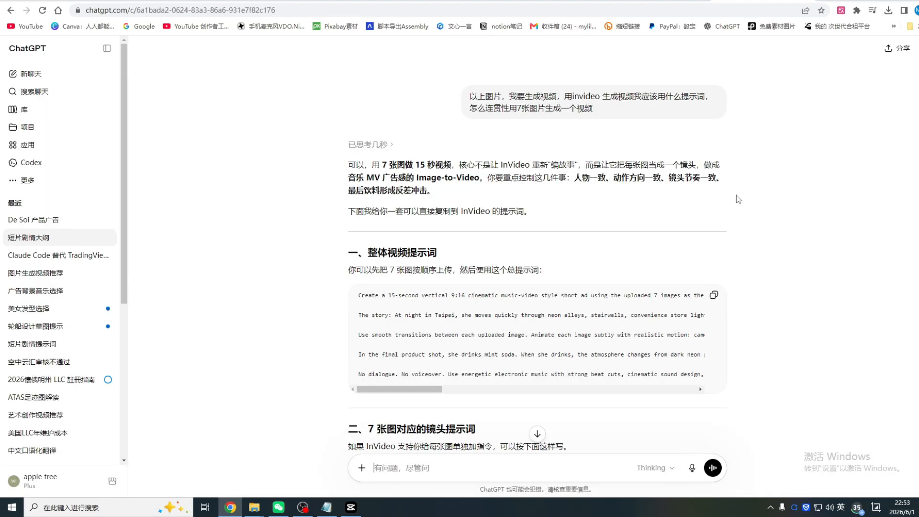
# Look over invideo's AI video generator page and its list of invideo AI tools, and return to the ChatGPT chat
pyautogui.click(574, 1)
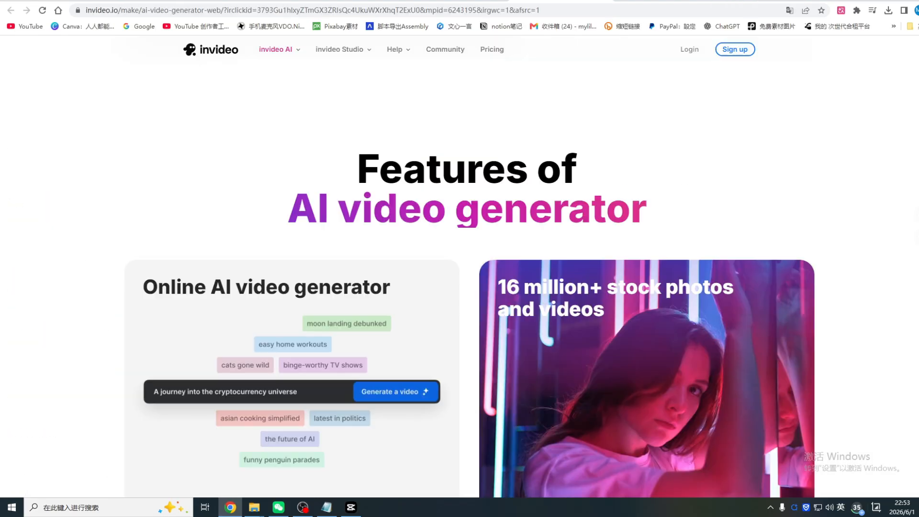
pyautogui.scroll(10, 580, 230)
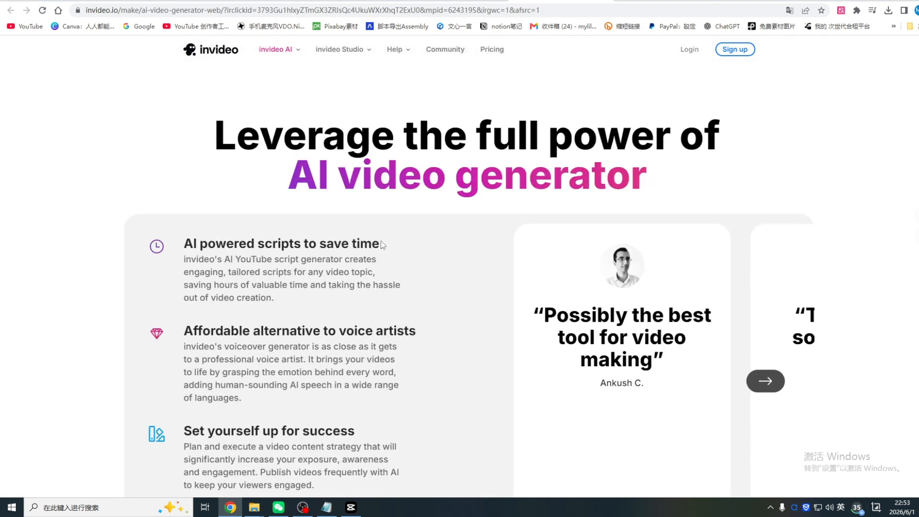
pyautogui.scroll(3, 406, 214)
pyautogui.moveTo(271, 53)
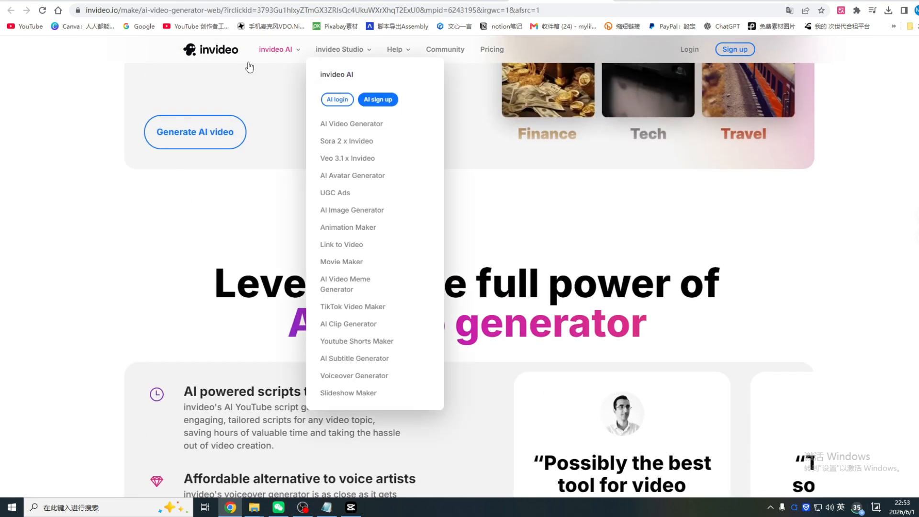
pyautogui.click(763, 1)
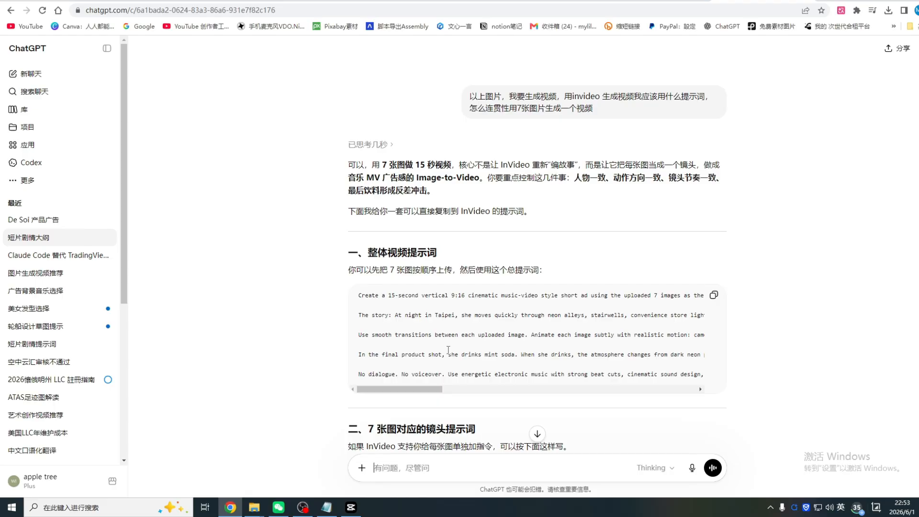
# Highlight the question about an invideo prompt for 7 images and the reply's points on consistent character, shot rhythm and final drink contrast
pyautogui.moveTo(470, 96); pyautogui.dragTo(562, 87)
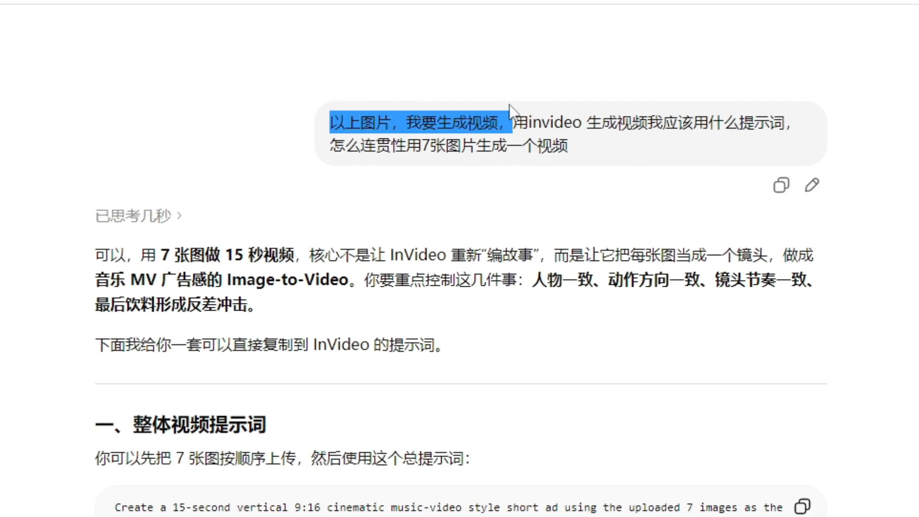
pyautogui.moveTo(509, 104); pyautogui.dragTo(641, 180)
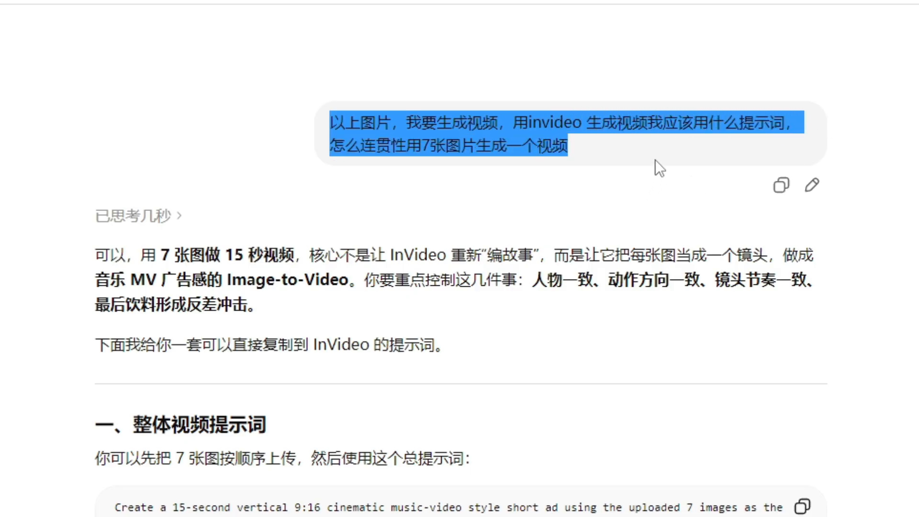
pyautogui.scroll(-4, 594, 307)
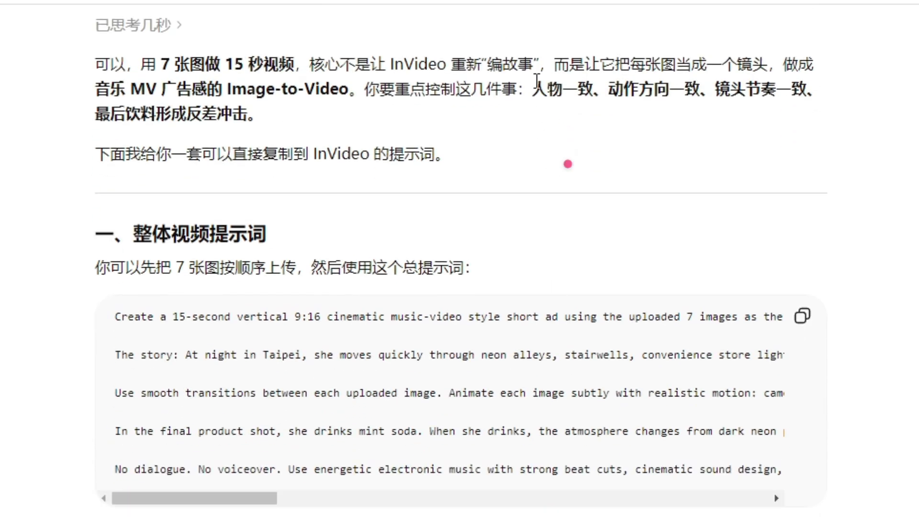
pyautogui.moveTo(534, 89); pyautogui.dragTo(622, 98)
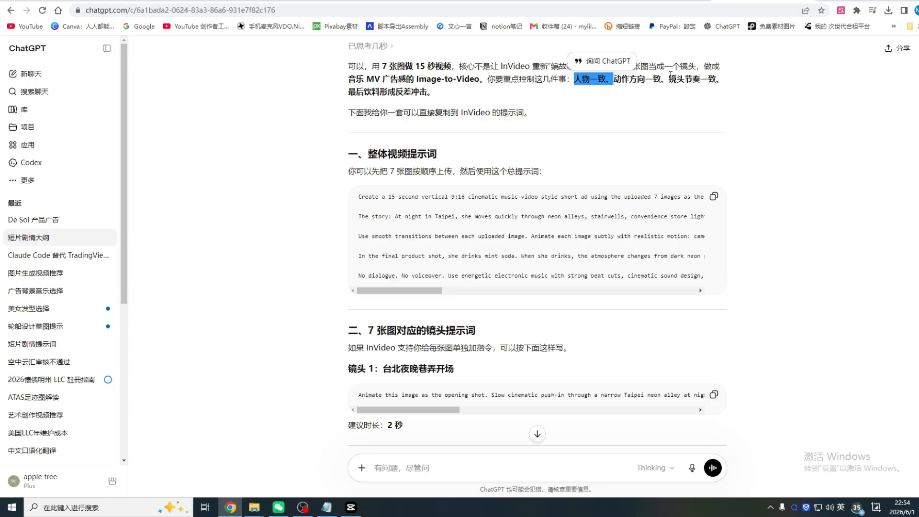
pyautogui.moveTo(669, 79); pyautogui.dragTo(709, 79)
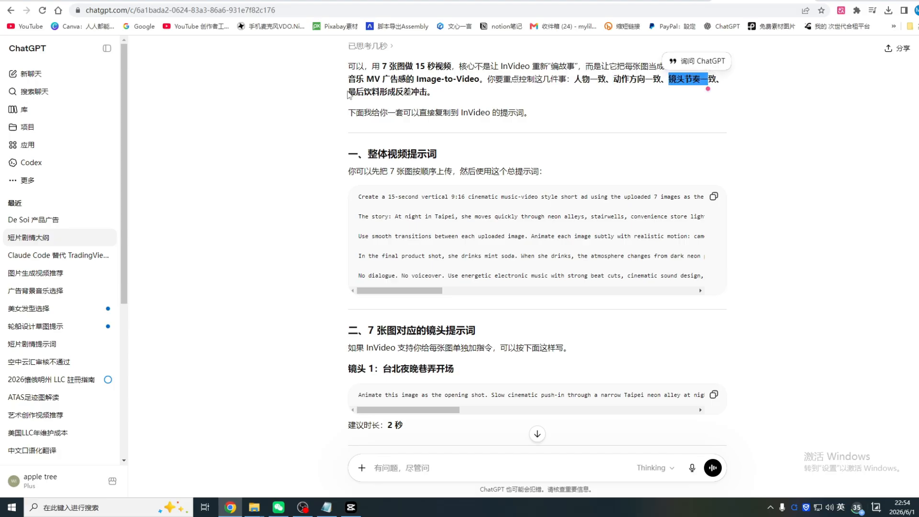
pyautogui.moveTo(349, 92); pyautogui.dragTo(428, 91)
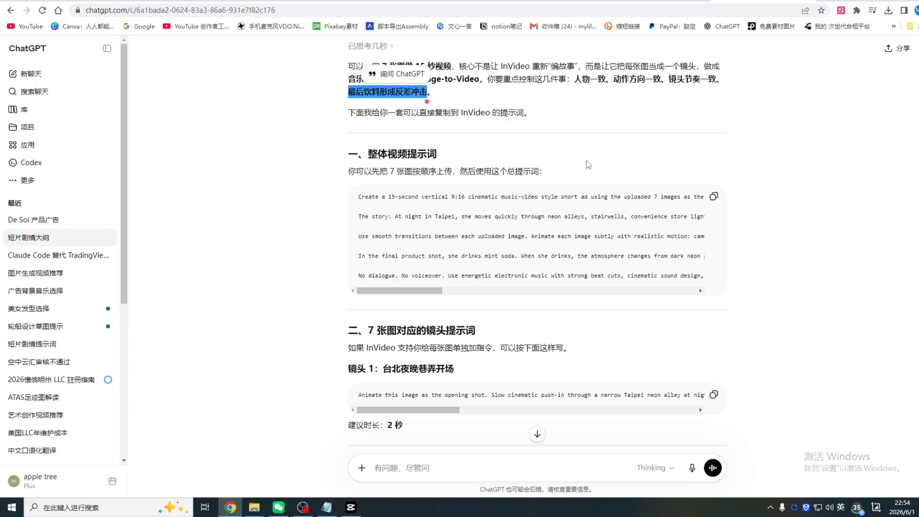
# Copy the overall 15-second video prompt and read the per-shot prompts down to the condensed InVideo version
pyautogui.scroll(-1, 375, 136)
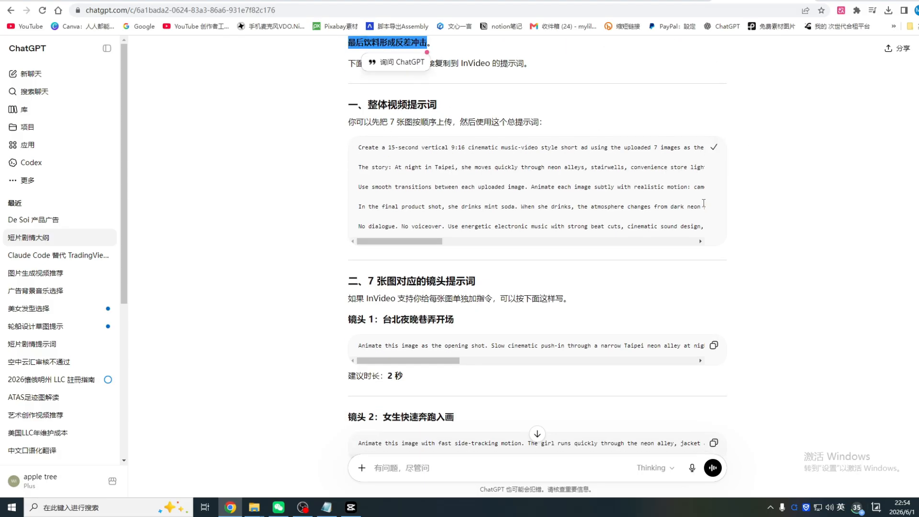
pyautogui.scroll(-4, 682, 192)
pyautogui.scroll(-1, 345, 148)
pyautogui.scroll(1, 344, 148)
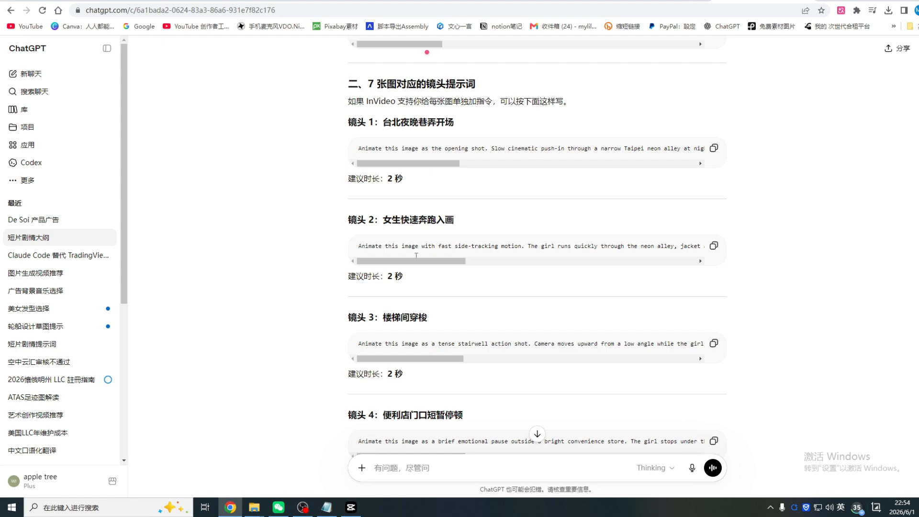
pyautogui.scroll(-5, 418, 275)
pyautogui.scroll(-10, 418, 276)
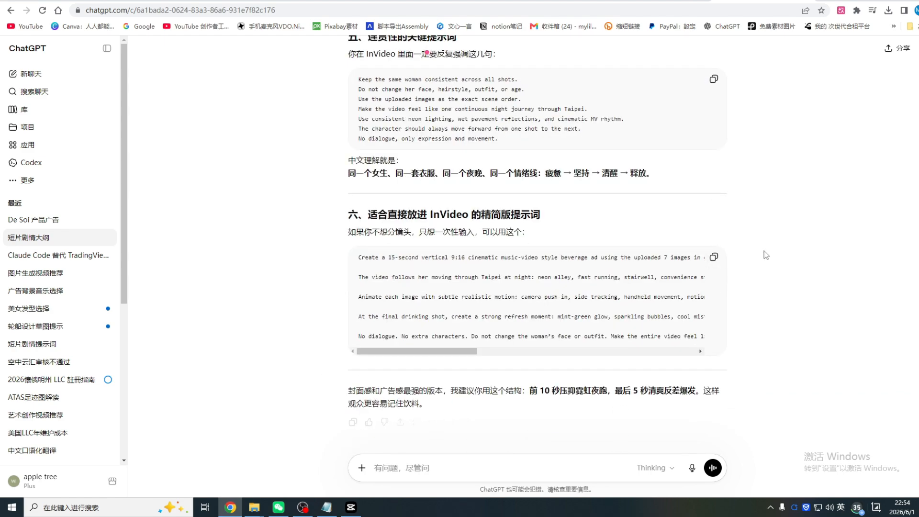
# In the De Soi 产品广告 chat, ask for an invideo prompt that turns the 7 images into one coherent video, and read the reply
pyautogui.click(72, 220)
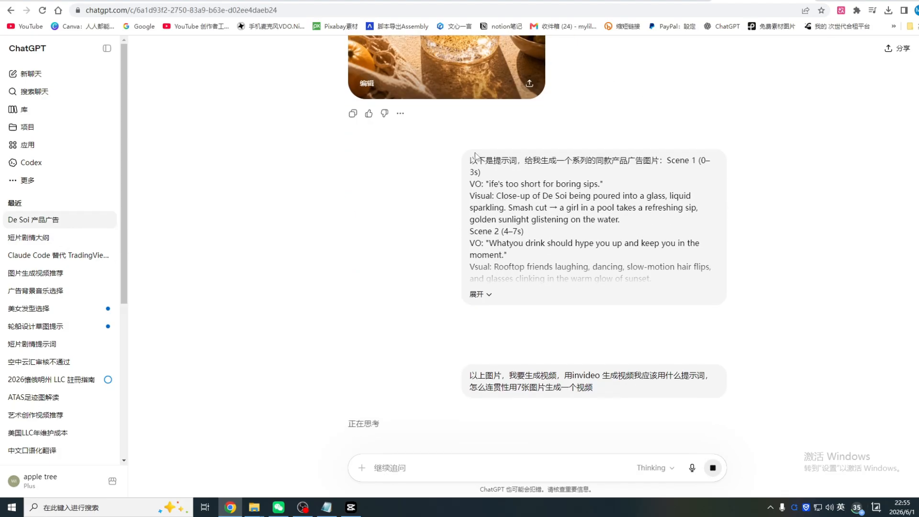
pyautogui.scroll(-6, 684, 248)
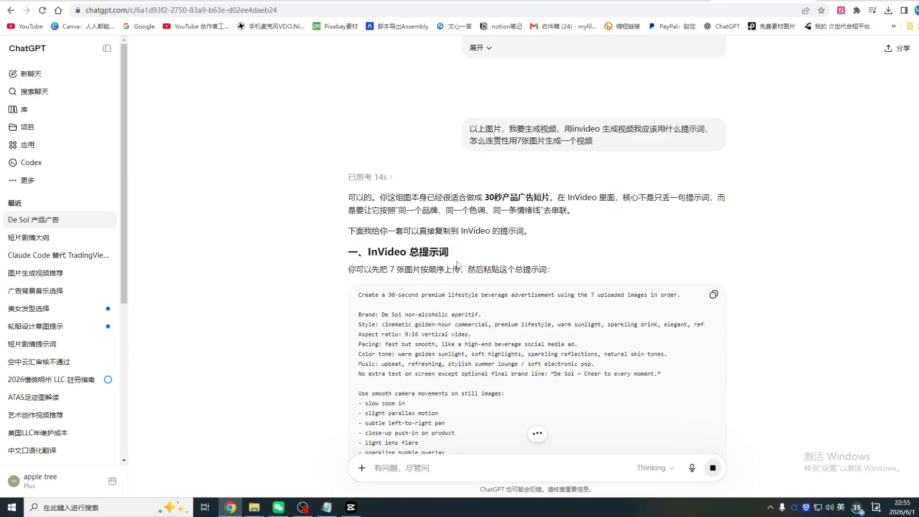
pyautogui.scroll(-10, 475, 261)
pyautogui.scroll(7, 512, 272)
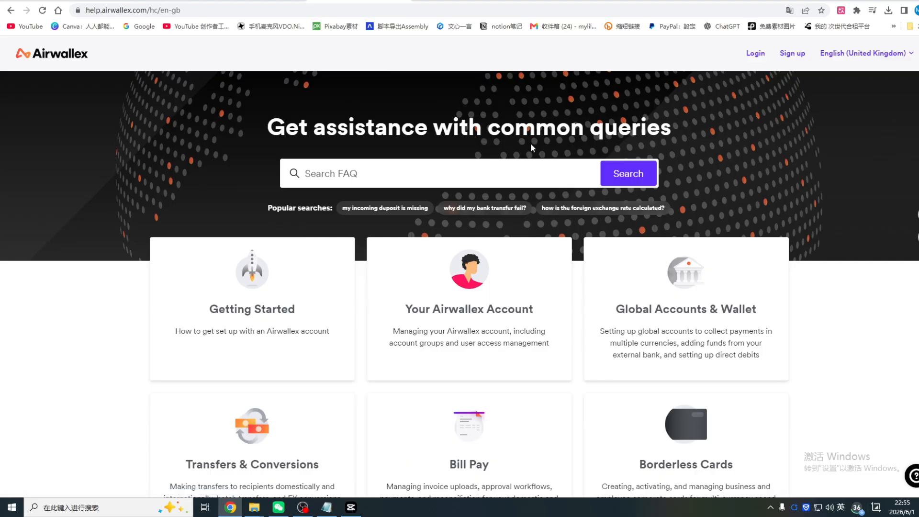
# Browse the Chinese Airwallex business account page down to the 全球收款账户 and 换汇与国际付款 sections
pyautogui.click(841, 10)
pyautogui.click(785, 161)
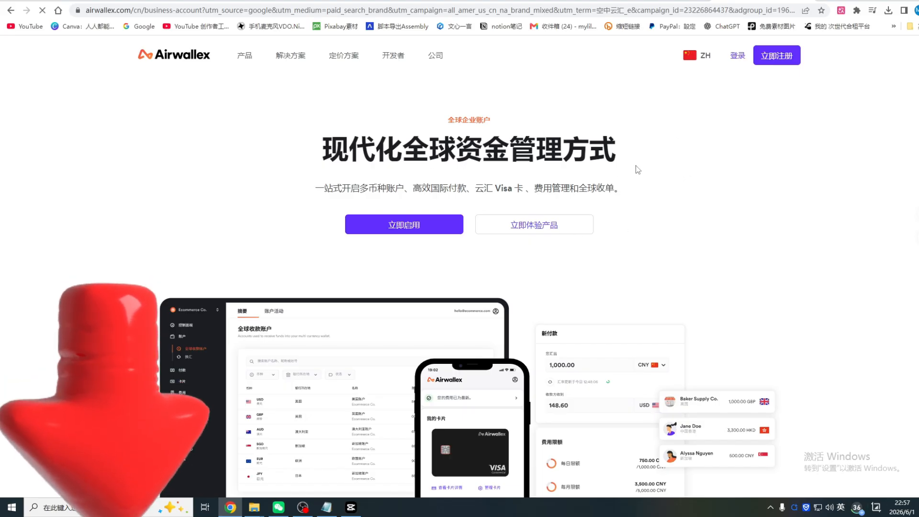
pyautogui.scroll(-10, 509, 331)
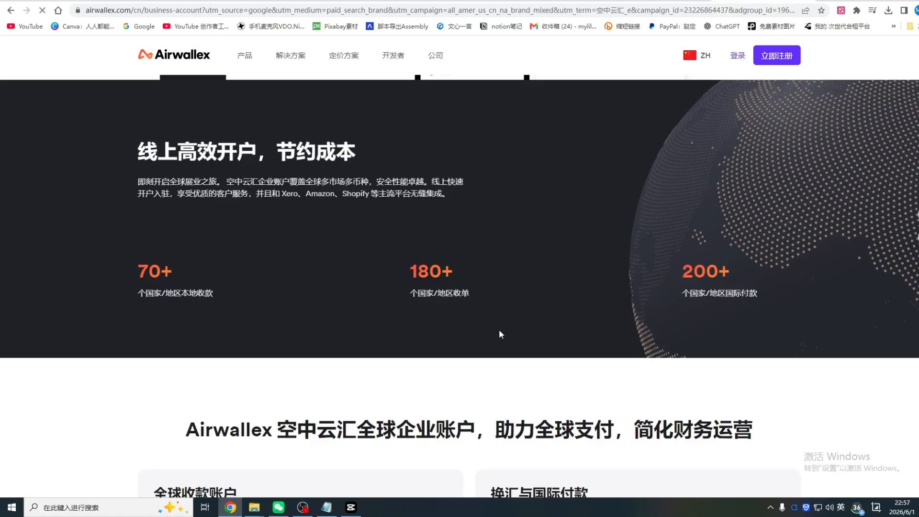
pyautogui.scroll(-4, 542, 311)
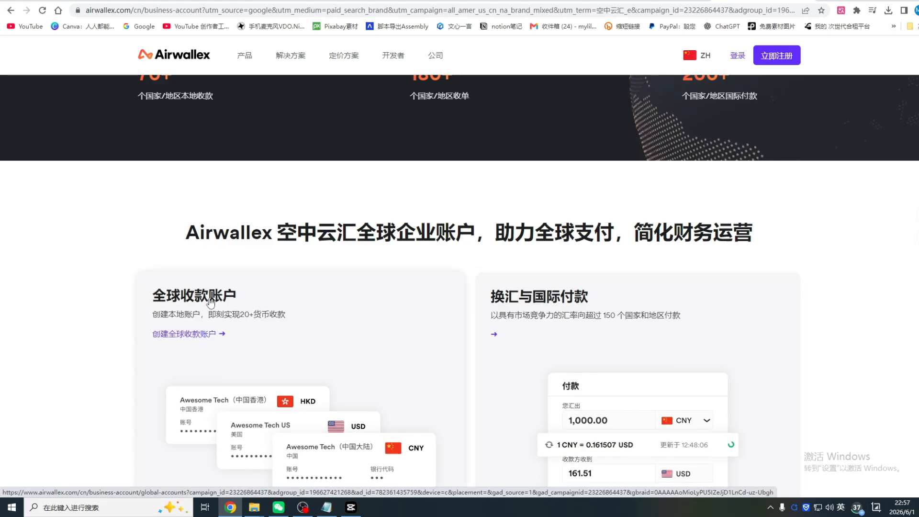
# Look over the Airwallex page's 全球收款账户, 换汇与国际付款 and 云汇 Visa 卡 sections and return to the 线上高效开户 banner
pyautogui.scroll(-5, 648, 308)
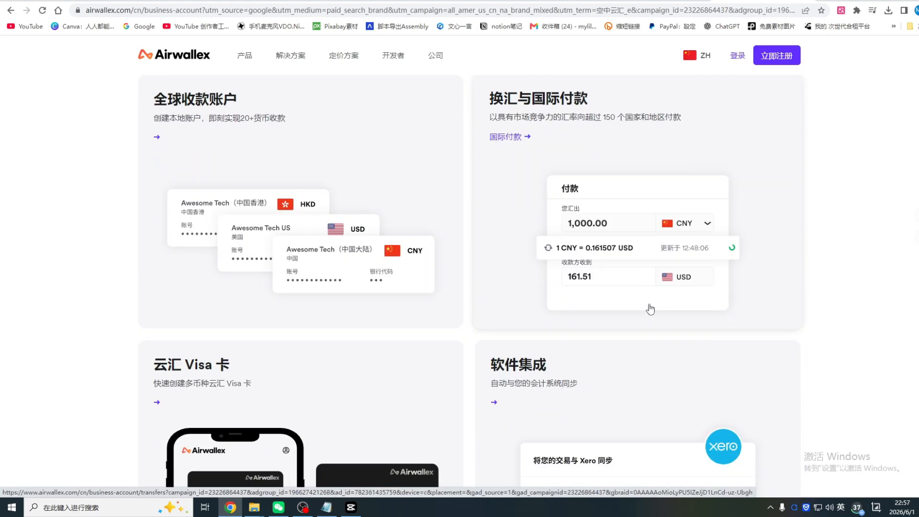
pyautogui.scroll(6, 131, 136)
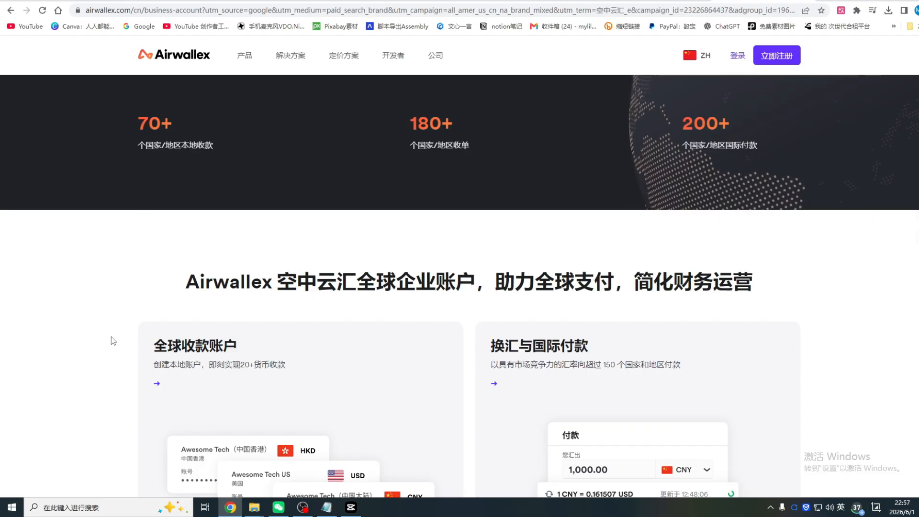
pyautogui.scroll(5, 557, 341)
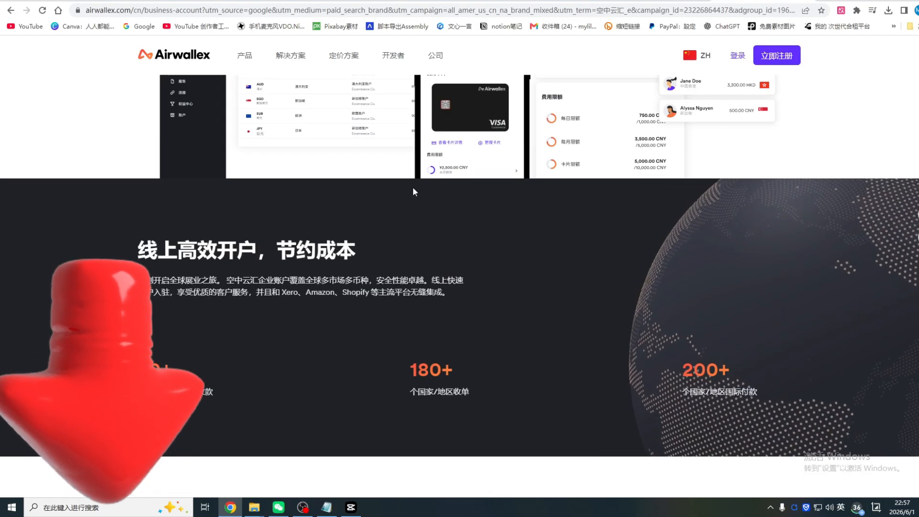
pyautogui.scroll(5, 413, 186)
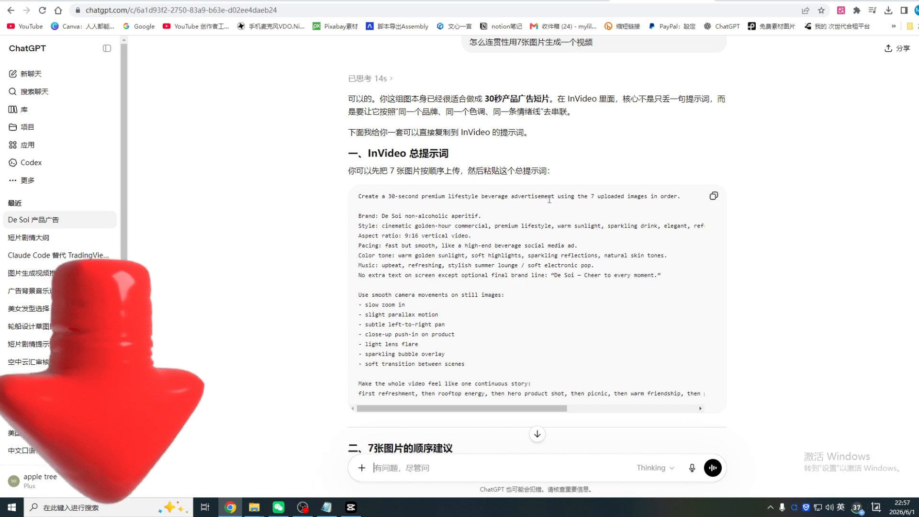
# In the ChatGPT De Soi 产品广告 chat, review the scene prompts and copy the overall 30-second InVideo prompt
pyautogui.scroll(-5, 593, 240)
pyautogui.scroll(-20, 594, 246)
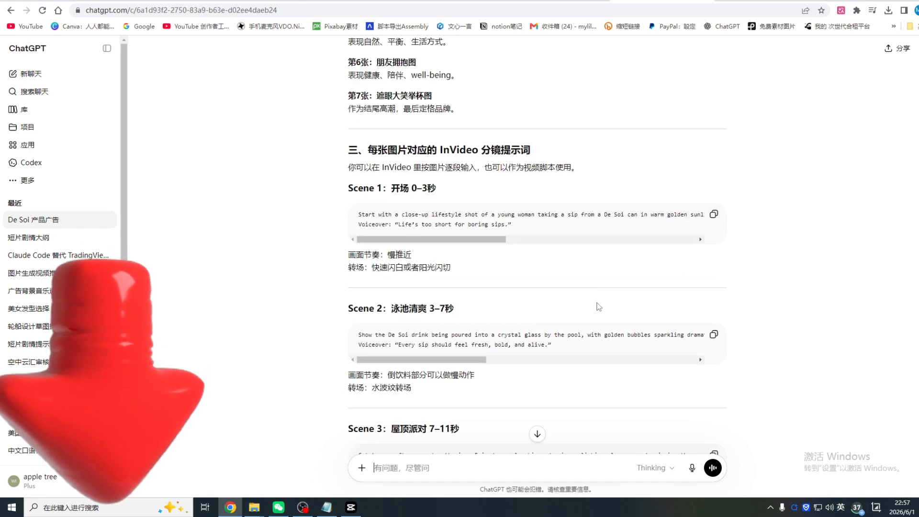
pyautogui.scroll(-6, 459, 257)
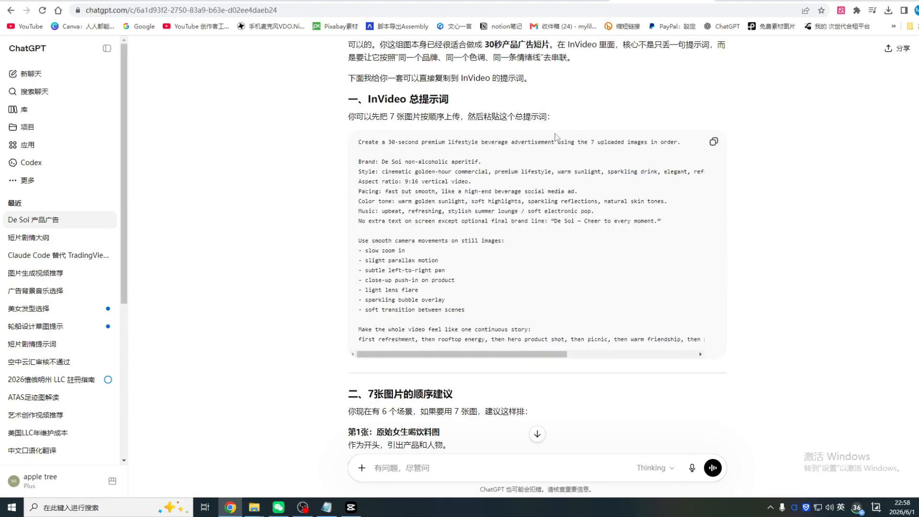
pyautogui.click(714, 144)
# Switch to invideo, look over its AI video generator landing page, and open the generation workspace from there
pyautogui.click(572, 0)
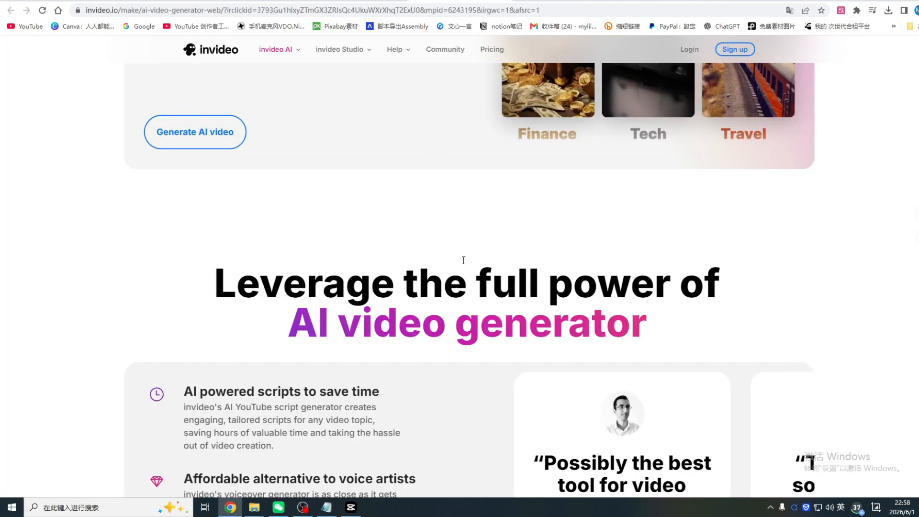
pyautogui.scroll(20, 641, 238)
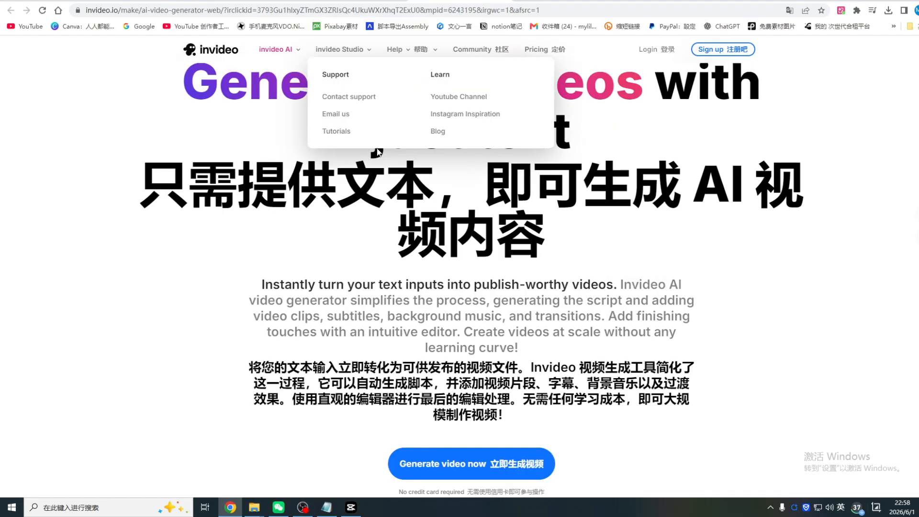
pyautogui.scroll(-10, 737, 269)
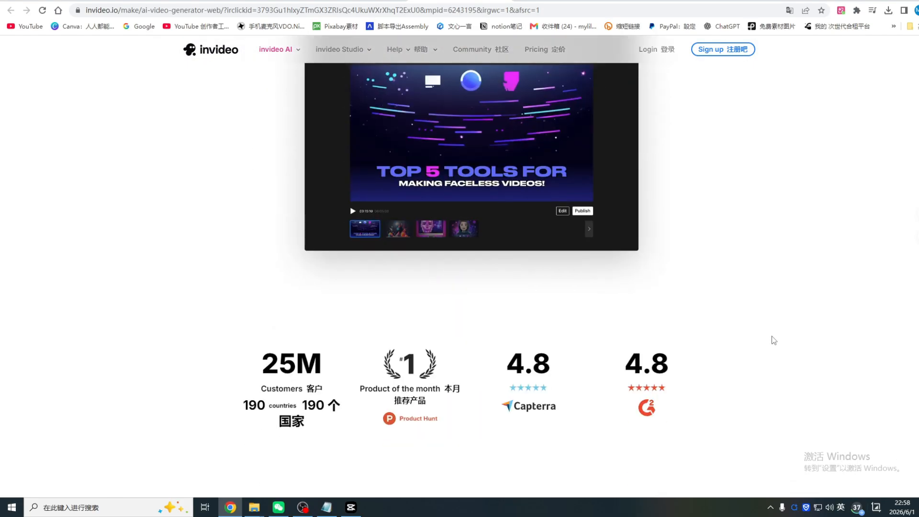
pyautogui.scroll(1, 774, 340)
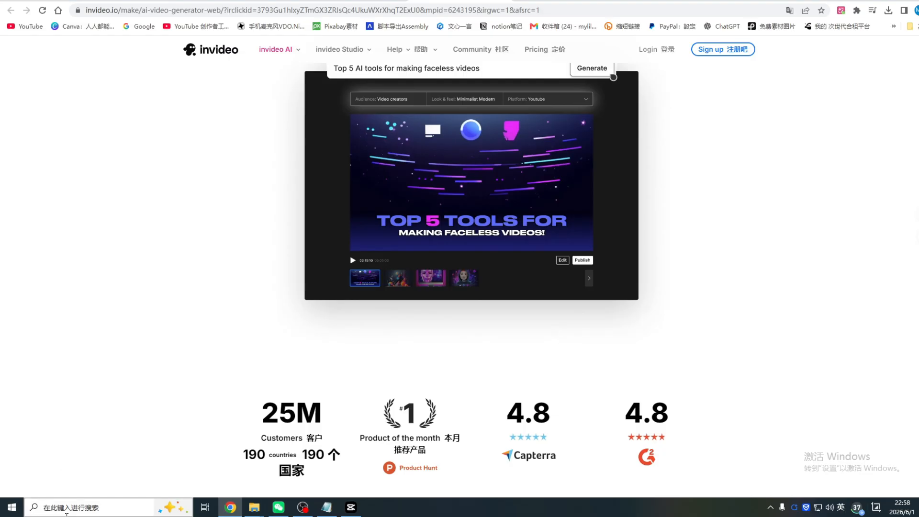
pyautogui.scroll(-3, 791, 271)
pyautogui.scroll(-1, 792, 271)
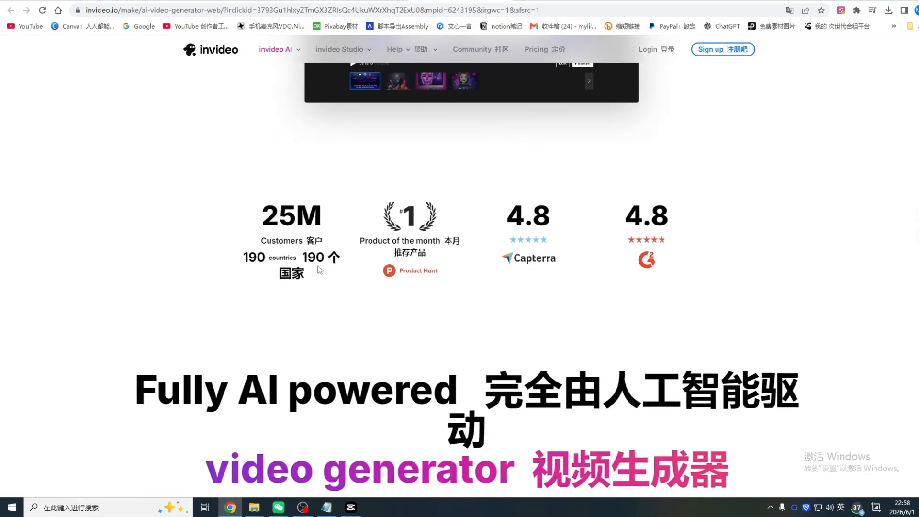
pyautogui.scroll(12, 740, 230)
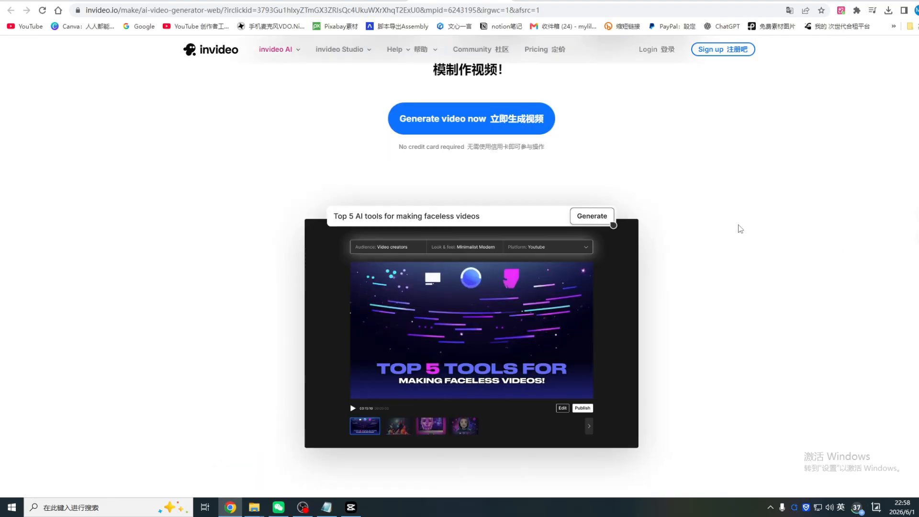
pyautogui.scroll(-1, 741, 234)
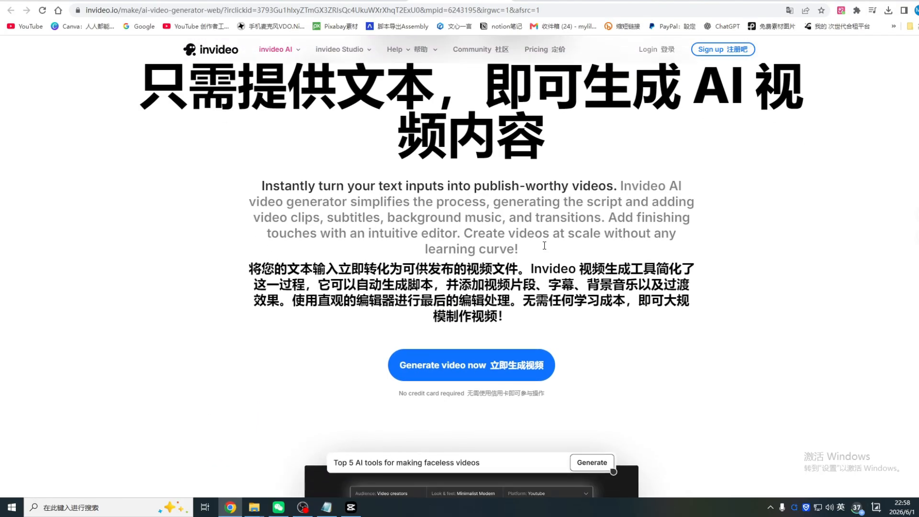
pyautogui.click(506, 367)
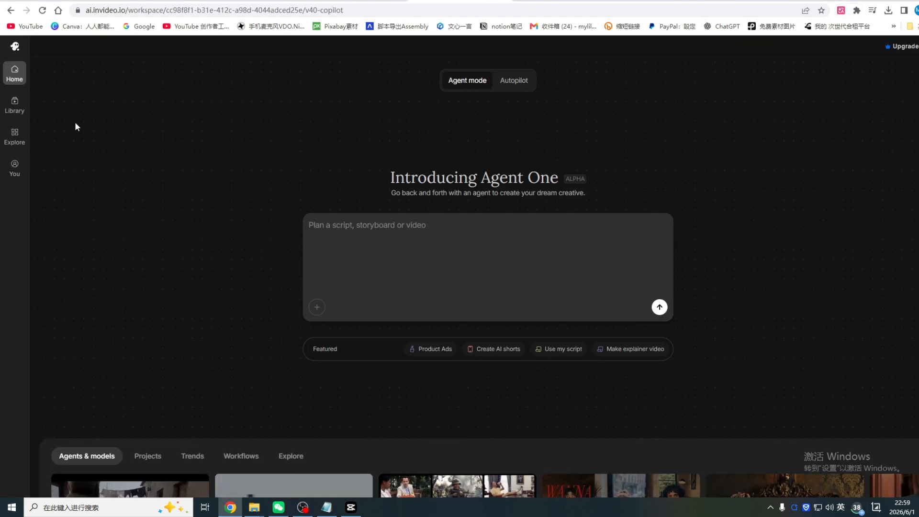
# Translate the invideo workspace into Simplified Chinese and paste the copied 30-second ad prompt into the Agent One prompt box
pyautogui.click(841, 10)
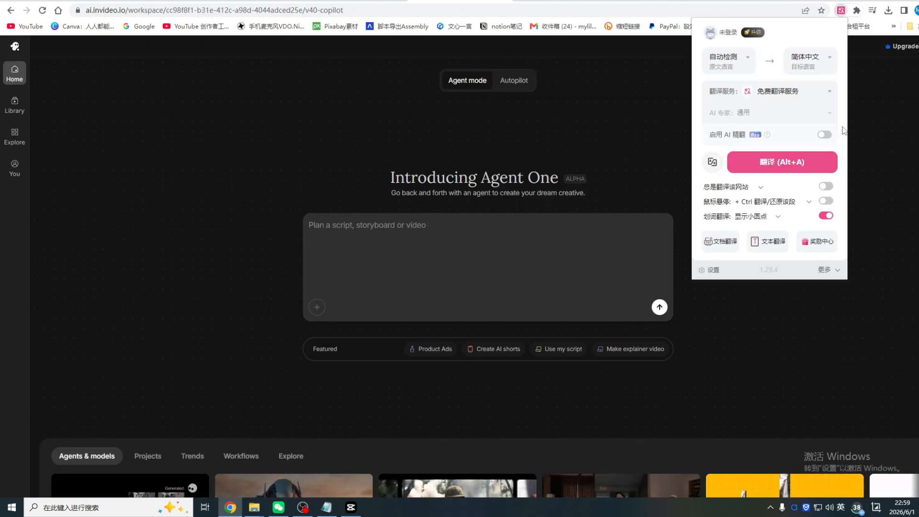
pyautogui.click(783, 162)
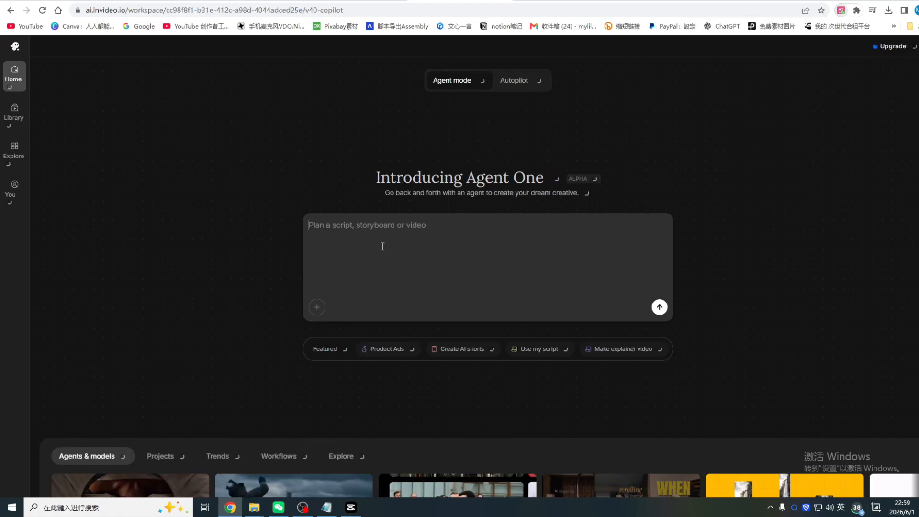
pyautogui.click(335, 247)
pyautogui.hotkey('ctrl', 'v')
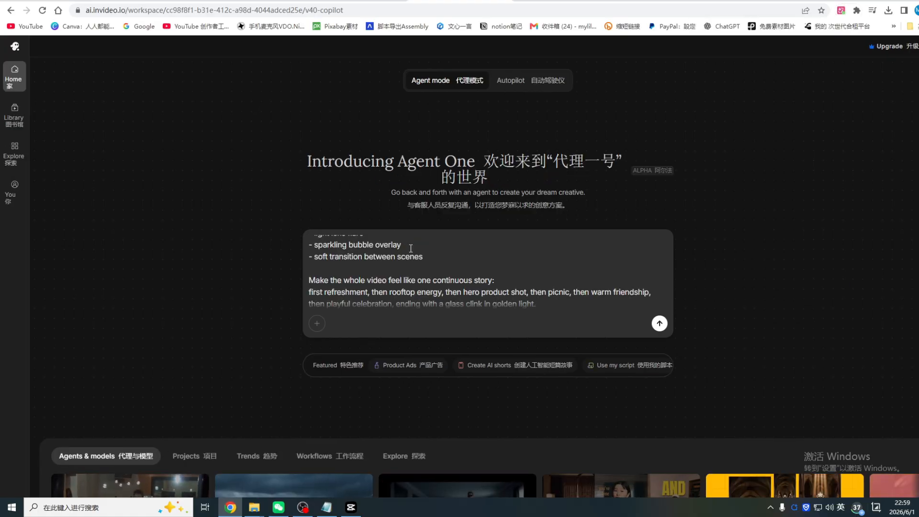
# Open the existing 产品广告 project and paste the copied ad prompt into its generation box
pyautogui.scroll(-4, 411, 249)
pyautogui.click(195, 259)
pyautogui.scroll(4, 303, 233)
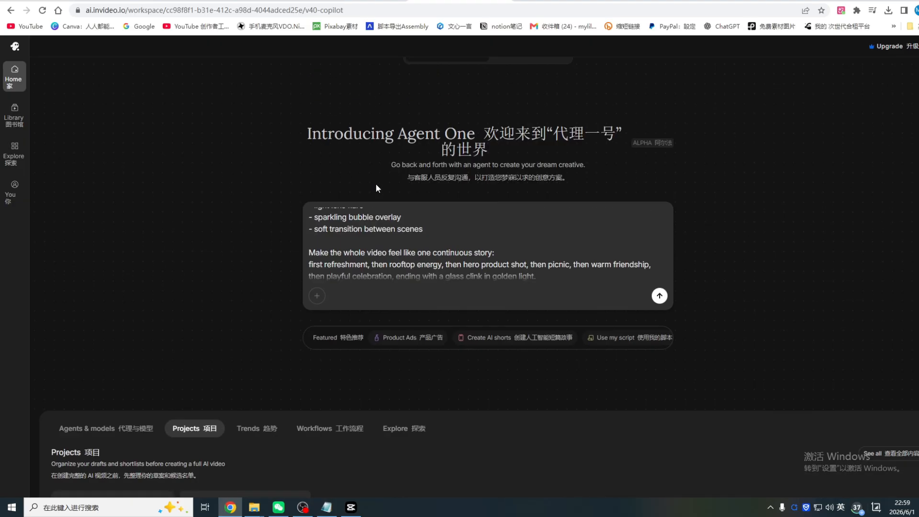
pyautogui.scroll(-4, 375, 183)
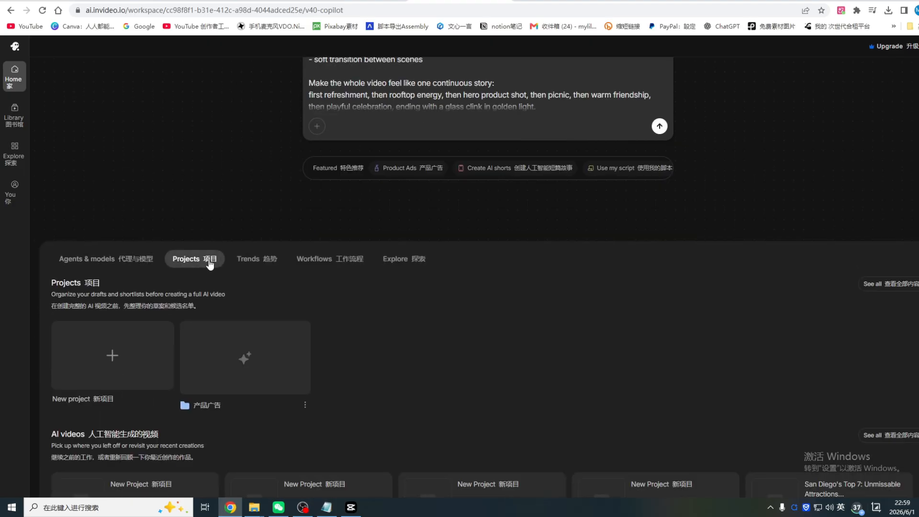
pyautogui.scroll(-2, 209, 264)
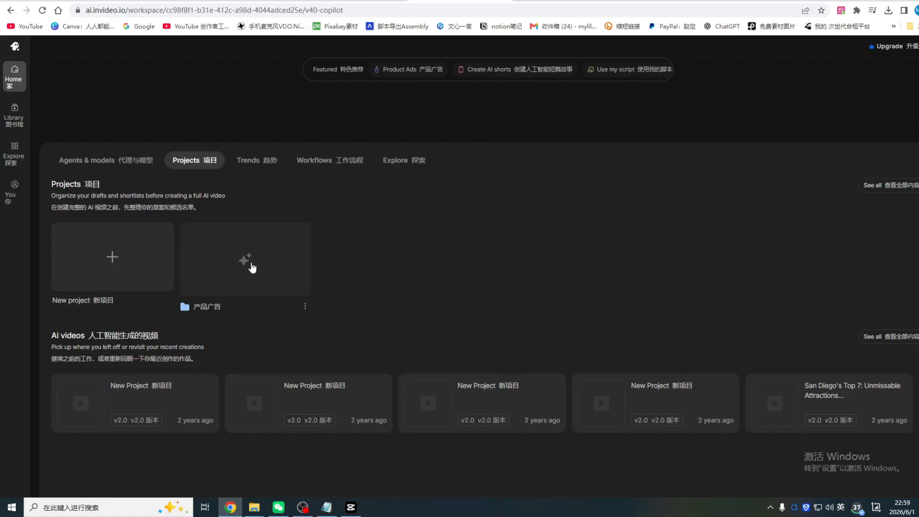
pyautogui.click(247, 265)
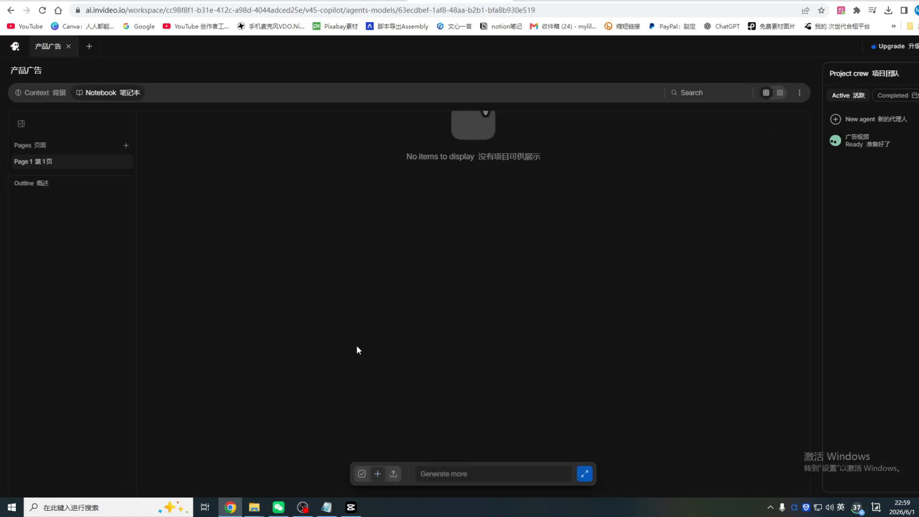
pyautogui.click(460, 475)
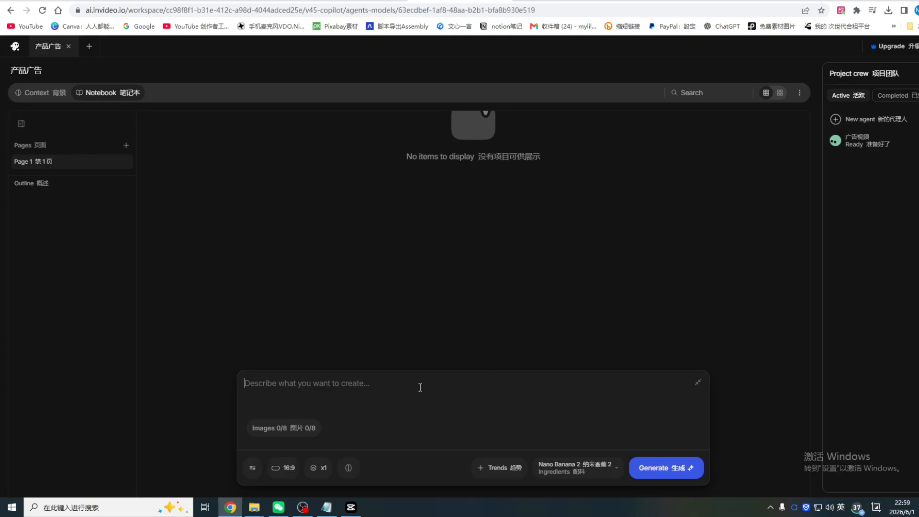
pyautogui.hotkey('ctrl', 'v')
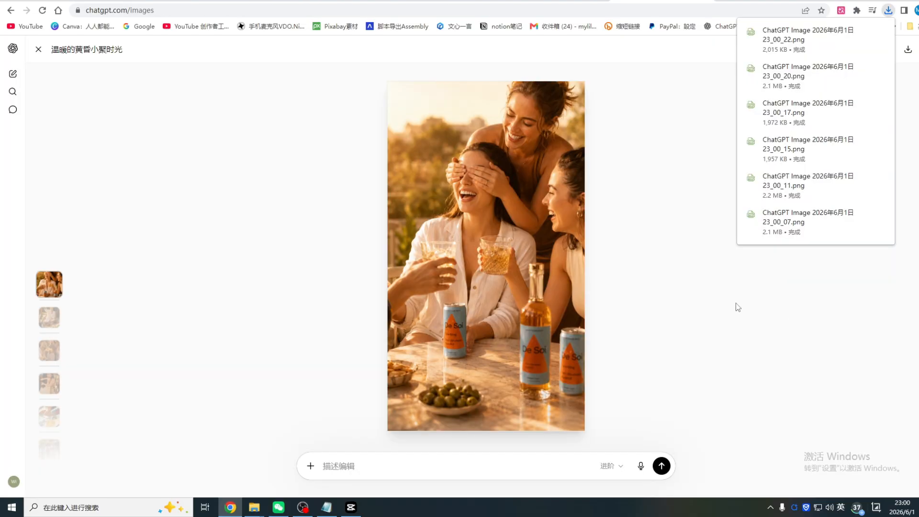
# Switch to the ChatGPT image viewer and review the De Soi rooftop, pool and picnic pictures
pyautogui.scroll(-2, 422, 272)
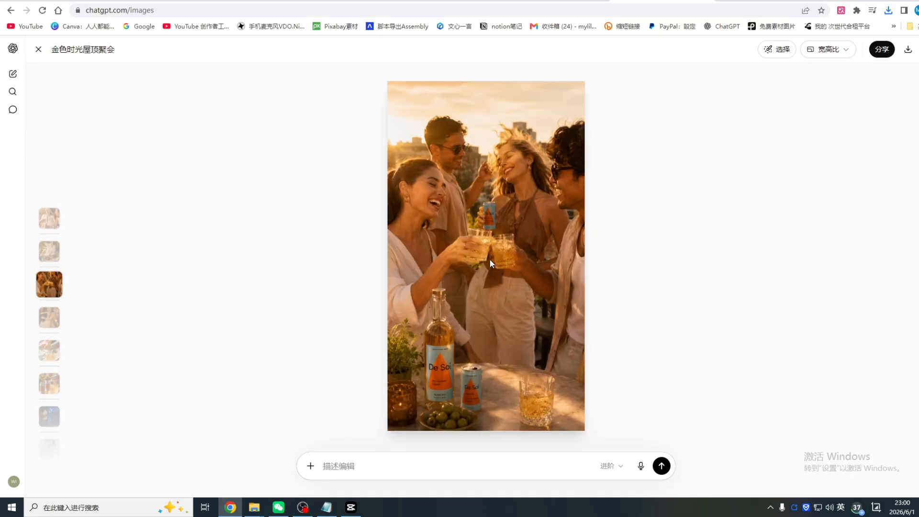
pyautogui.scroll(-2, 490, 259)
pyautogui.scroll(-1, 502, 244)
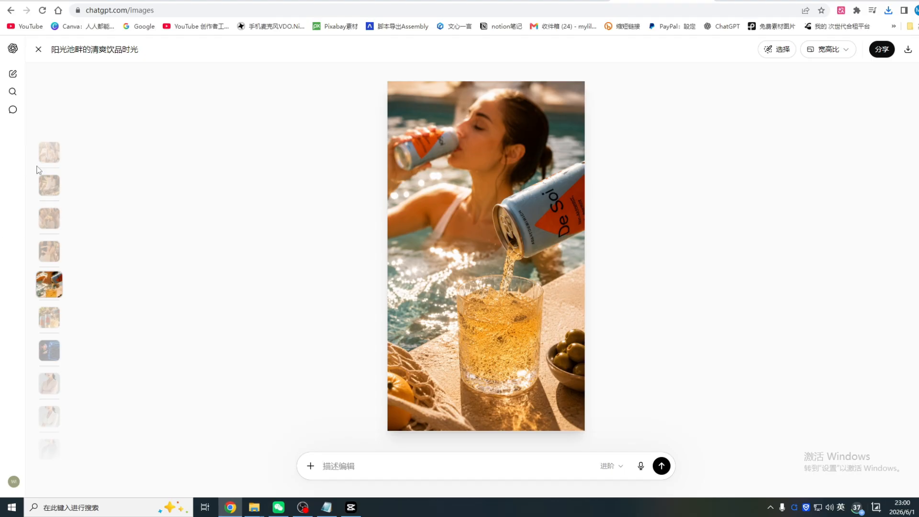
pyautogui.scroll(2, 53, 252)
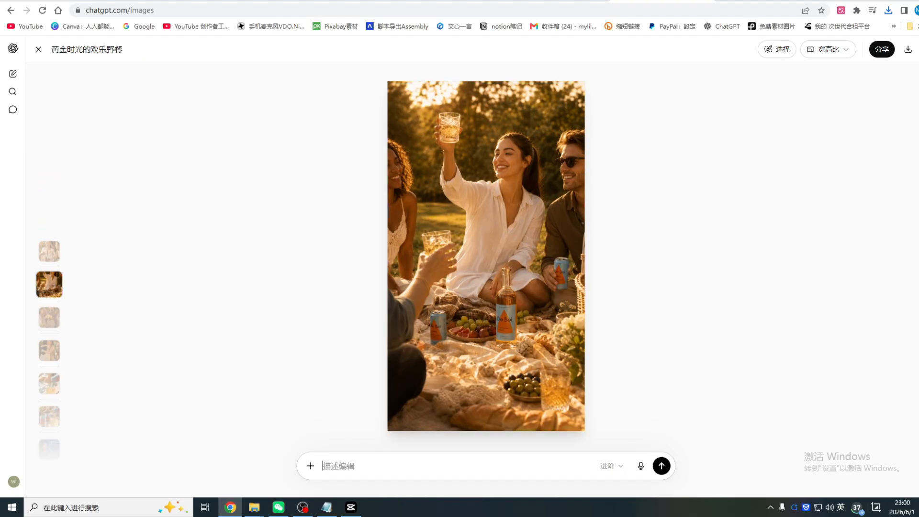
# Return to the invideo project and attach the six De Soi images, 23_00_07 through 23_00_22, from the 广告视频制作 folder to the ad prompt
pyautogui.hotkey('ctrl', 'v')
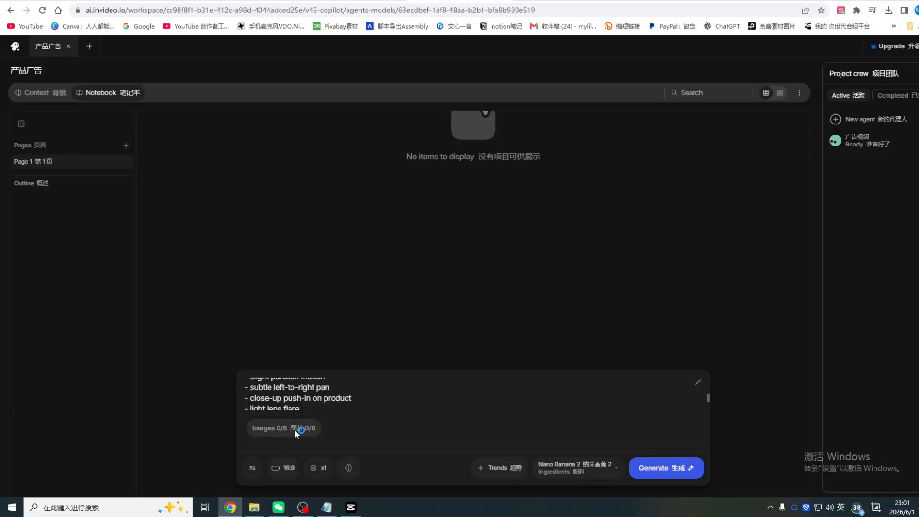
pyautogui.click(107, 141)
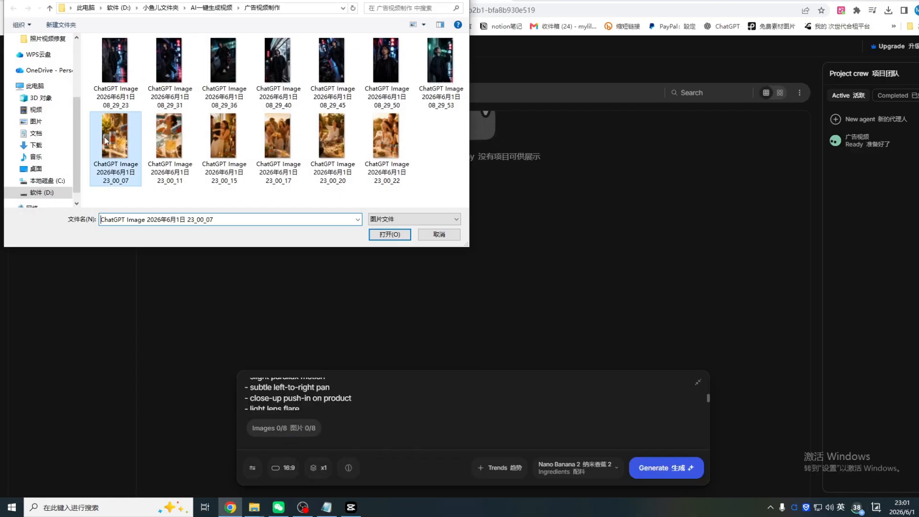
pyautogui.keyDown('ctrl'); pyautogui.click(171, 146); pyautogui.keyUp('ctrl')
pyautogui.keyDown('ctrl'); pyautogui.click(225, 148); pyautogui.keyUp('ctrl')
pyautogui.keyDown('ctrl'); pyautogui.click(291, 153); pyautogui.keyUp('ctrl')
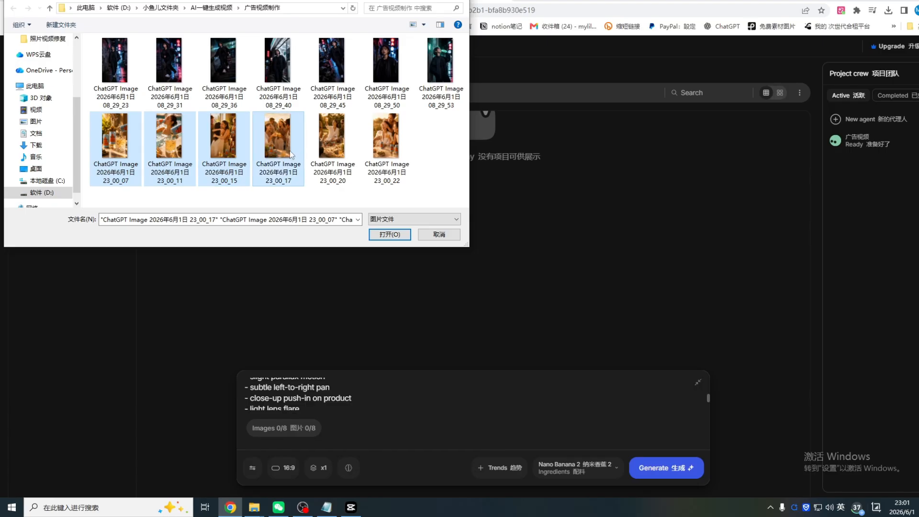
pyautogui.keyDown('ctrl'); pyautogui.click(332, 144); pyautogui.keyUp('ctrl')
pyautogui.keyDown('ctrl'); pyautogui.click(386, 143); pyautogui.keyUp('ctrl')
pyautogui.click(390, 234)
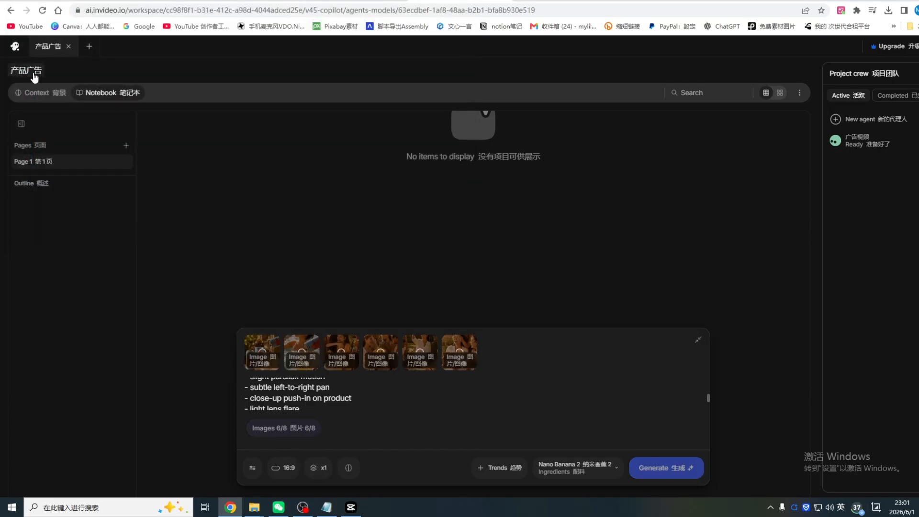
pyautogui.scroll(-2, 437, 405)
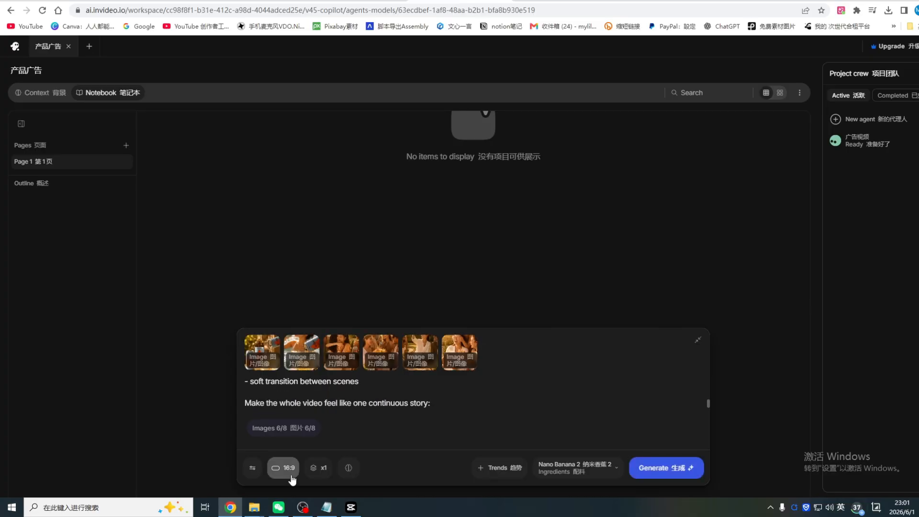
pyautogui.click(316, 474)
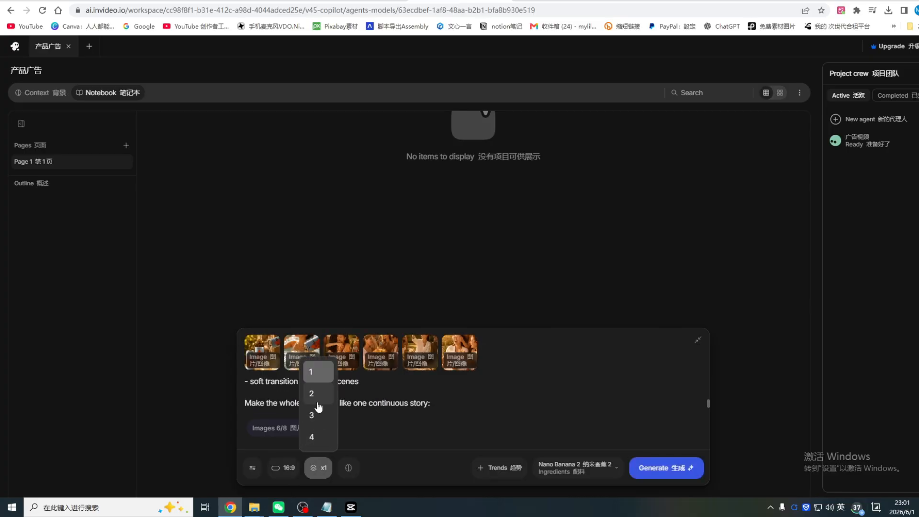
pyautogui.click(150, 434)
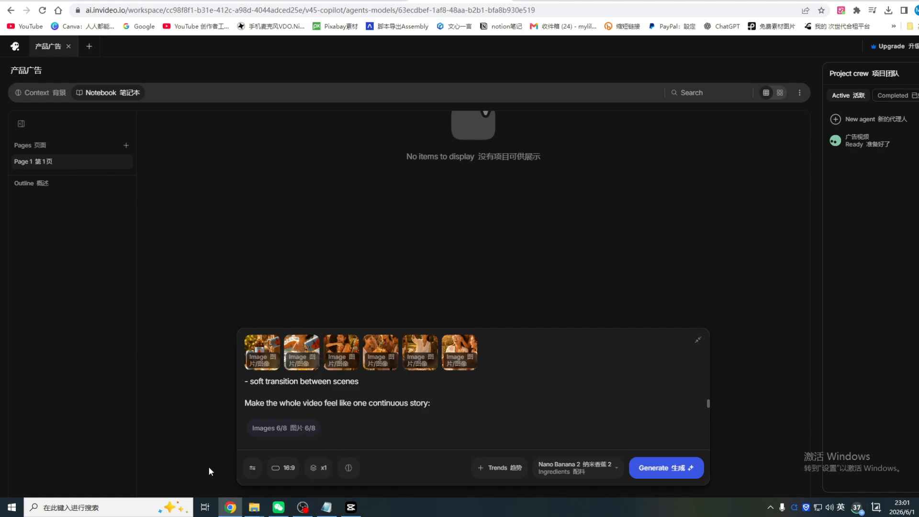
# Switch the generation model to the Seedance 2.0 video model in Reference to Video mode and paste the ad prompt again
pyautogui.click(578, 468)
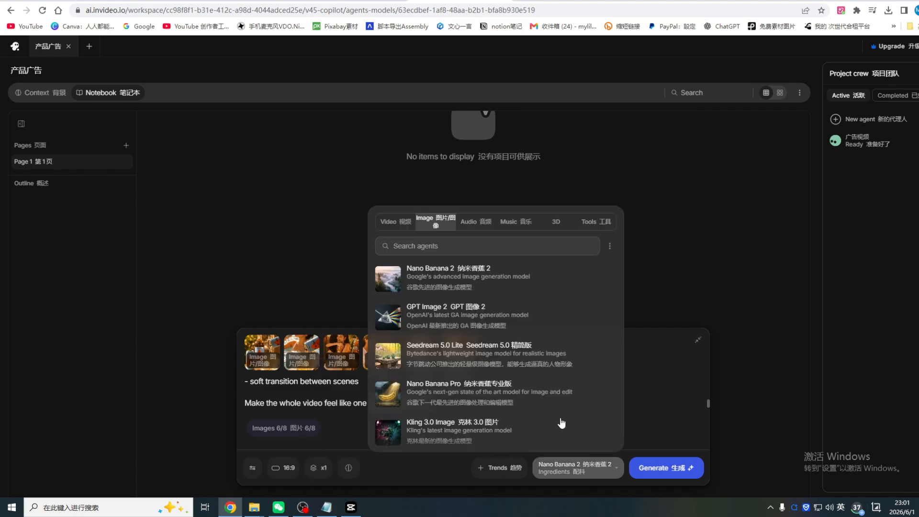
pyautogui.click(432, 225)
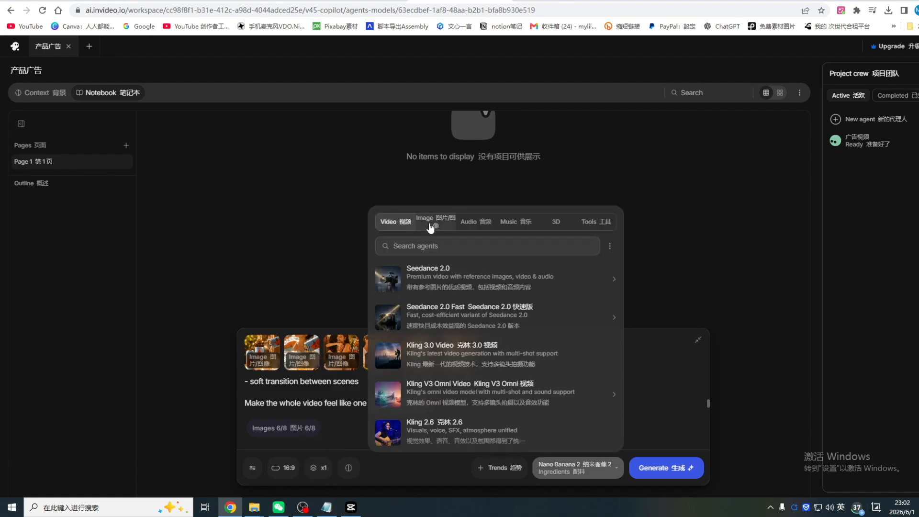
pyautogui.click(395, 222)
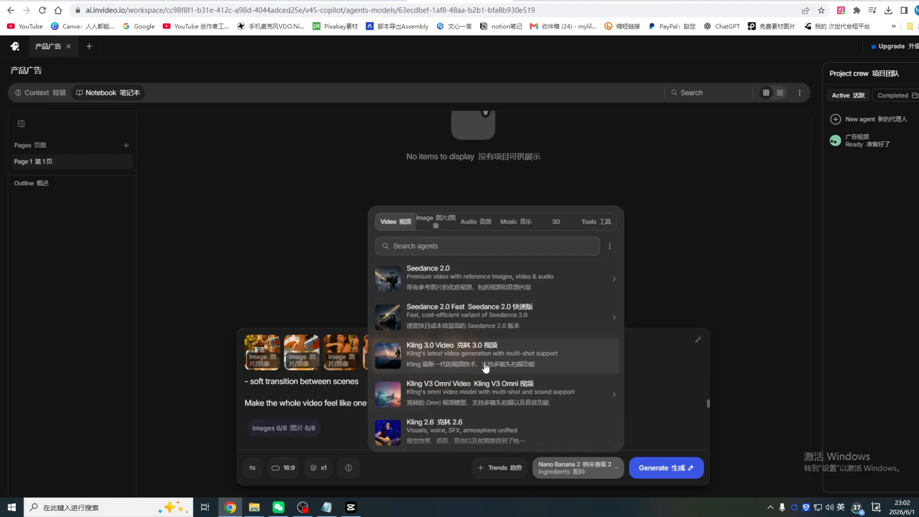
pyautogui.scroll(-1, 484, 383)
pyautogui.scroll(1, 480, 401)
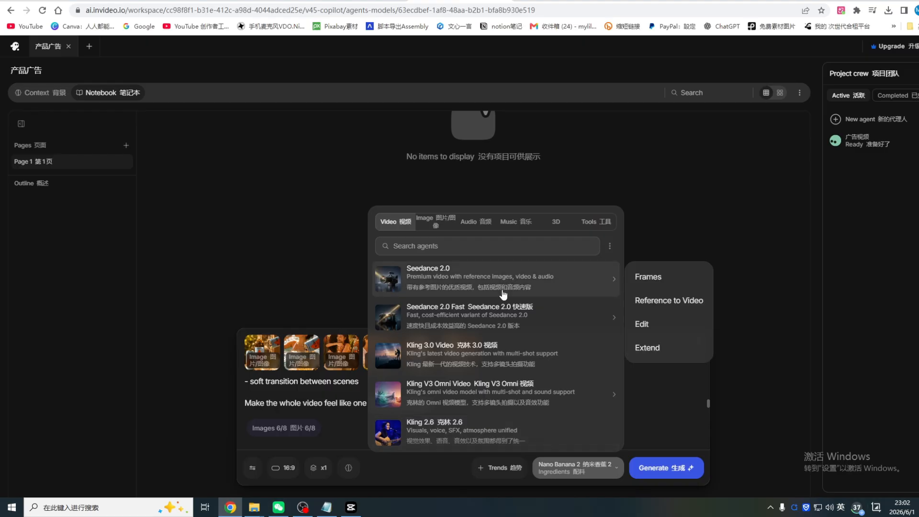
pyautogui.scroll(-5, 492, 353)
pyautogui.scroll(-3, 492, 361)
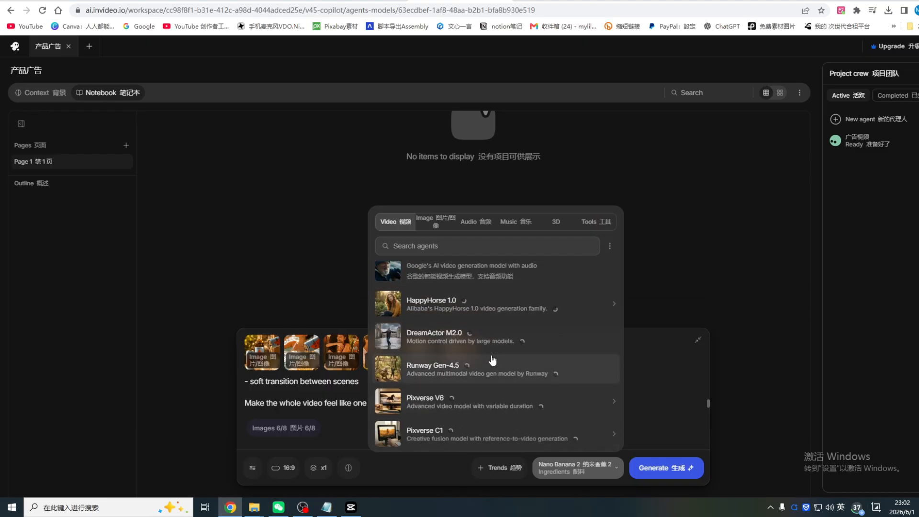
pyautogui.scroll(-3, 493, 360)
pyautogui.scroll(10, 493, 360)
pyautogui.moveTo(473, 280)
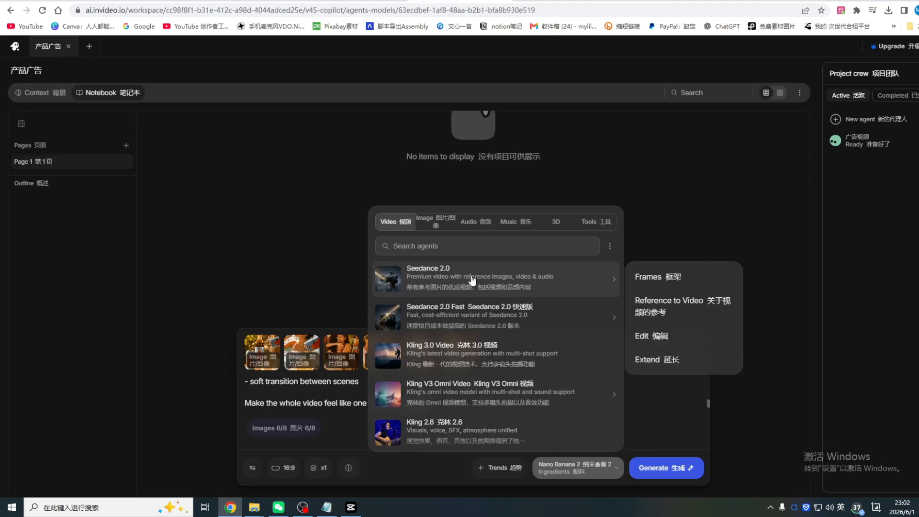
pyautogui.click(671, 301)
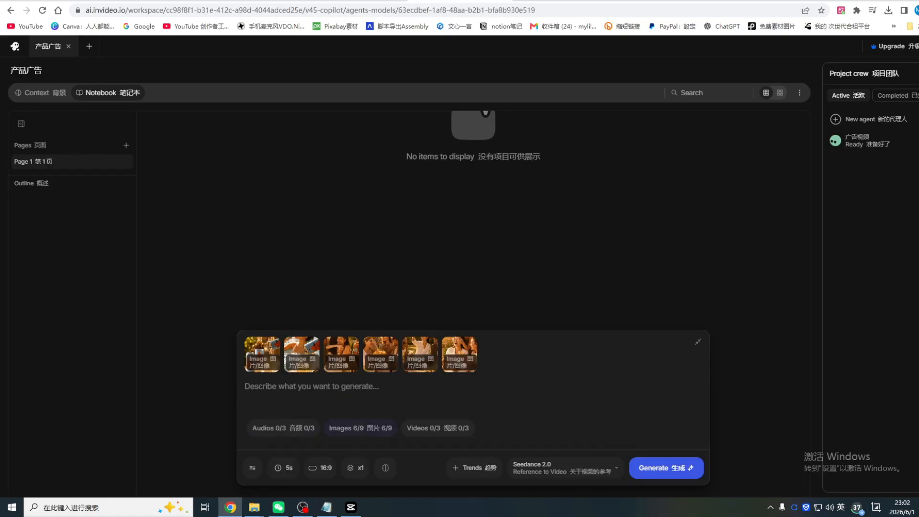
pyautogui.hotkey('ctrl', 'v')
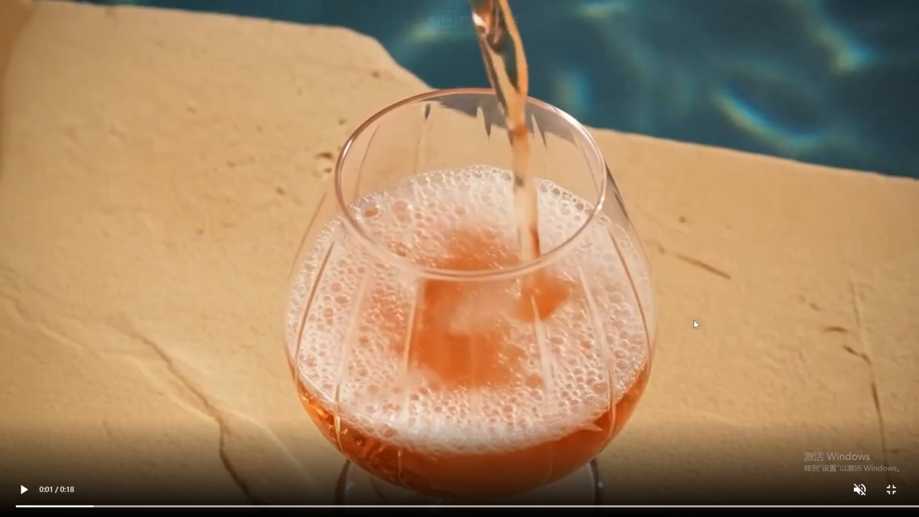
# Play the drink-pouring ad video and compare invideo's Team & Enterprise and Individual pricing plans
pyautogui.click(24, 489)
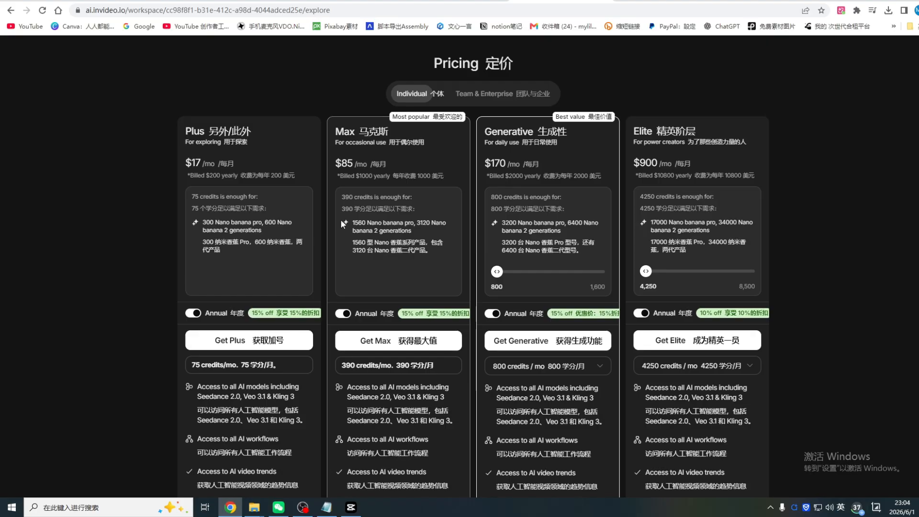
pyautogui.click(526, 94)
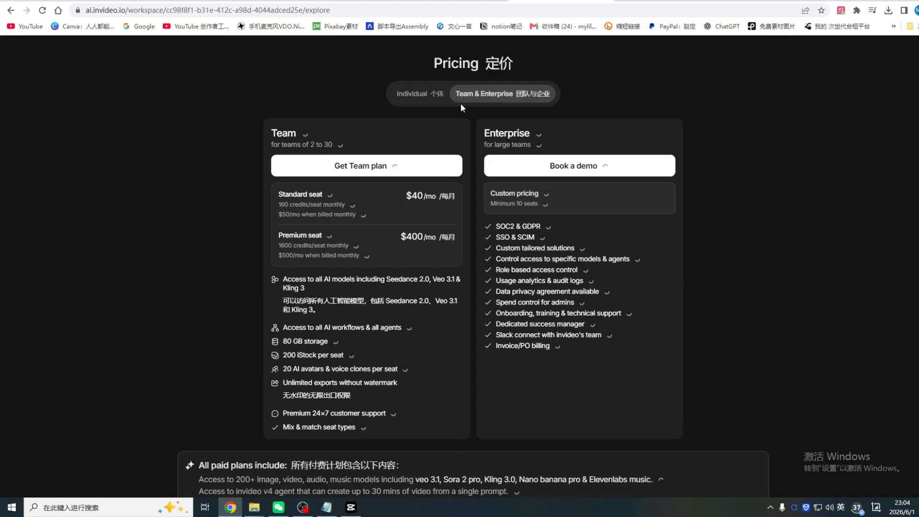
pyautogui.click(420, 95)
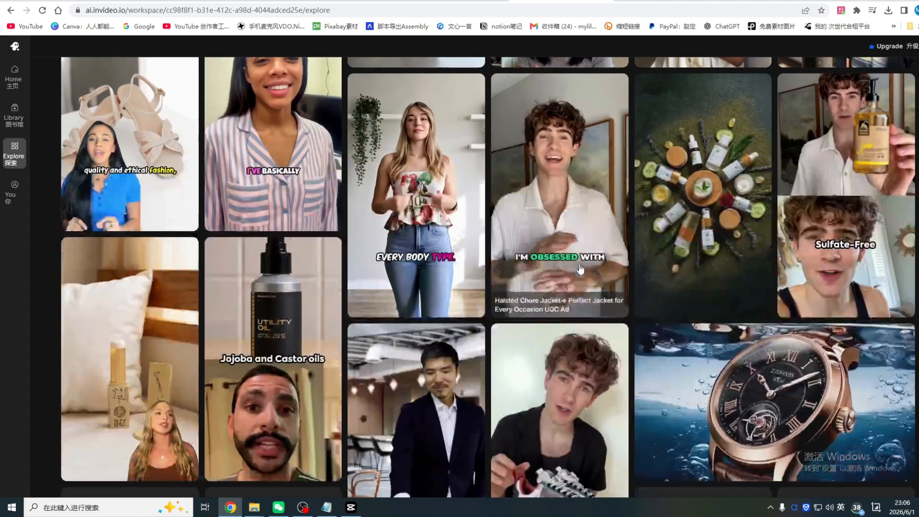
# Browse the product ad and UGC video examples in the invideo Explore gallery
pyautogui.scroll(-2, 594, 254)
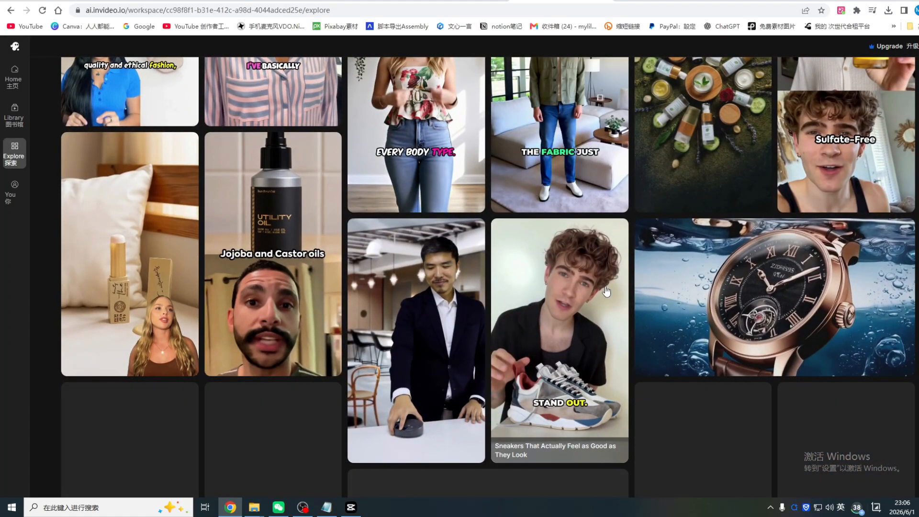
pyautogui.scroll(-3, 606, 294)
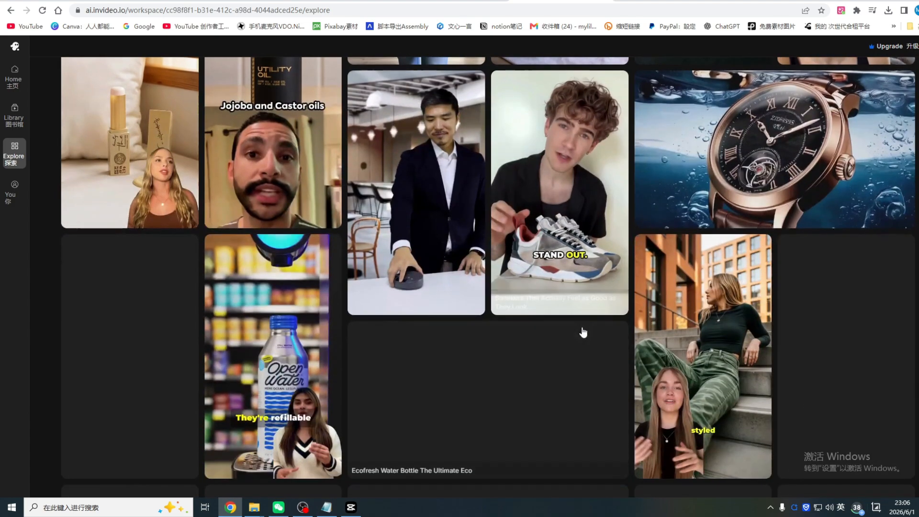
pyautogui.scroll(-7, 584, 333)
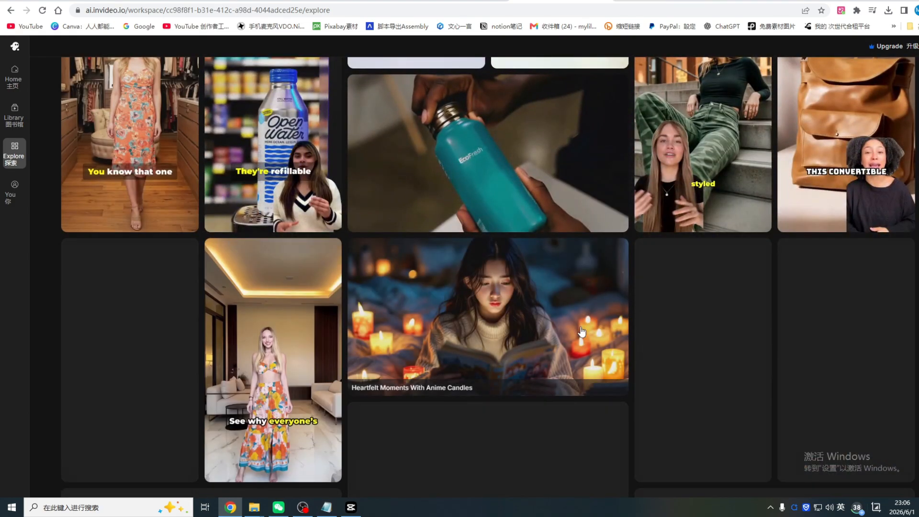
pyautogui.scroll(-1, 582, 332)
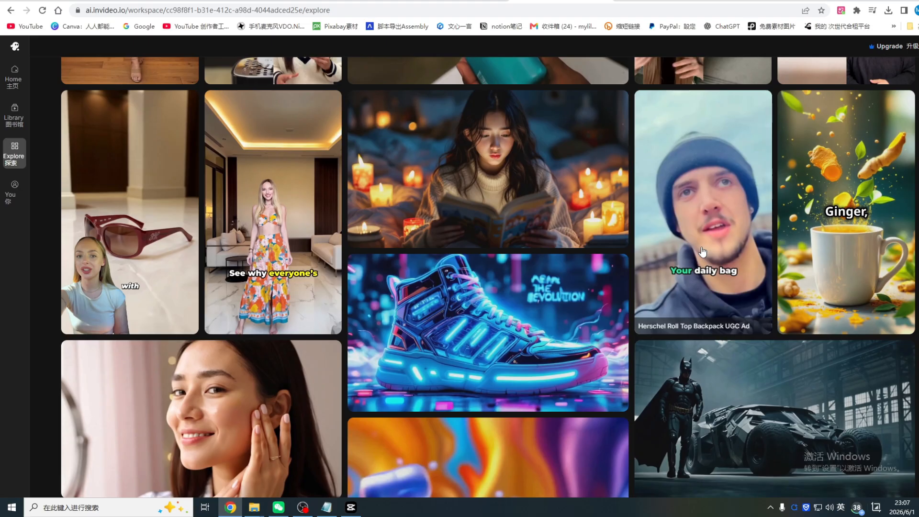
pyautogui.scroll(-3, 563, 311)
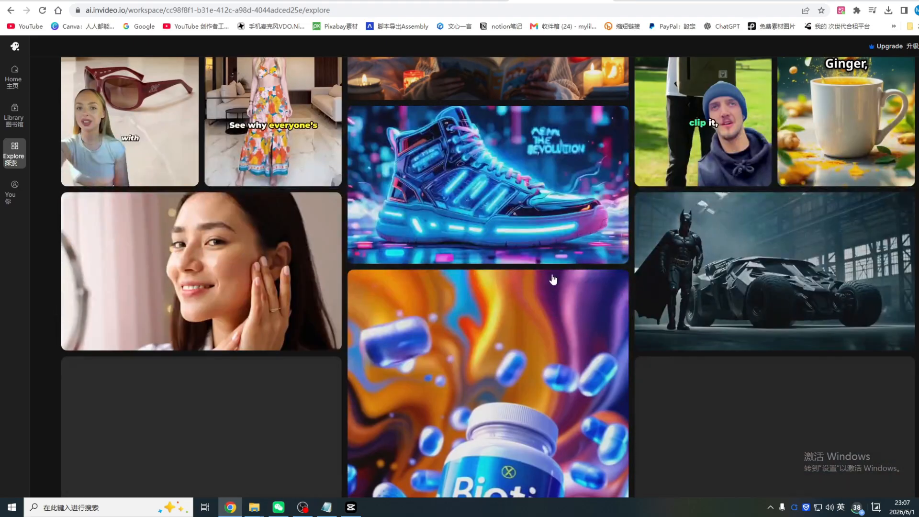
# Filter the Explore gallery by Entertainment, UGC Ads, Food, Travel & Landscapes and Anime in turn and examine the Anime examples
pyautogui.scroll(19, 477, 232)
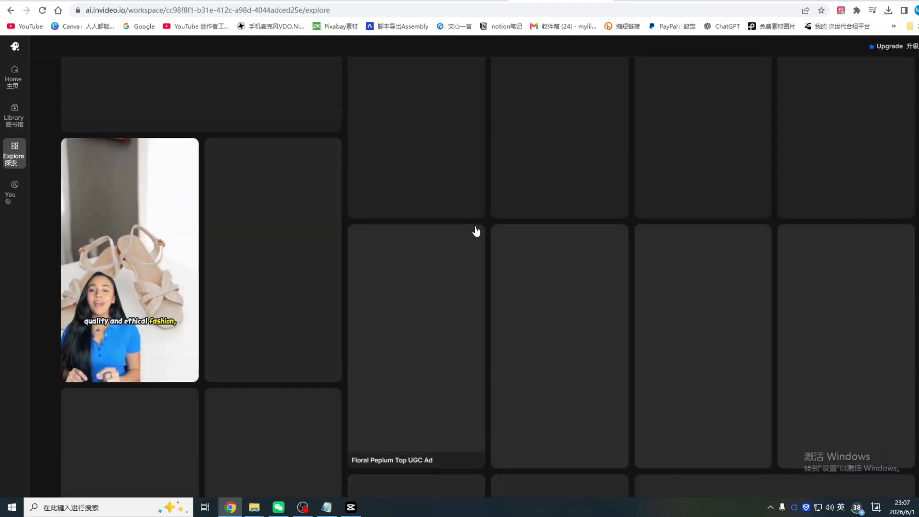
pyautogui.scroll(3, 476, 232)
pyautogui.click(222, 86)
pyautogui.click(153, 82)
pyautogui.click(296, 86)
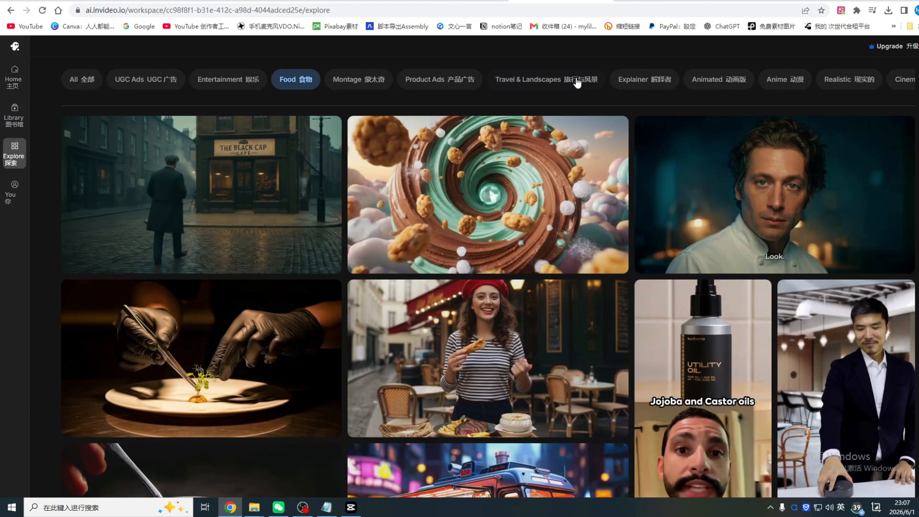
pyautogui.click(561, 81)
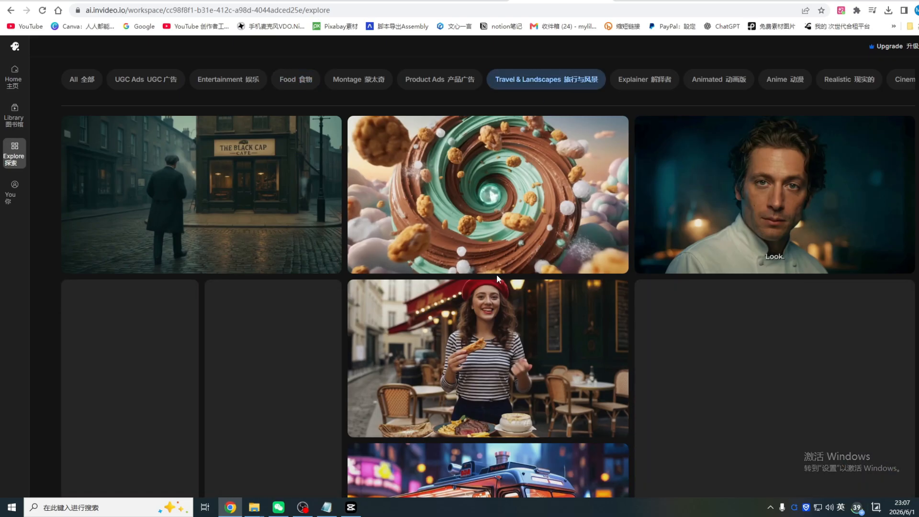
pyautogui.click(786, 86)
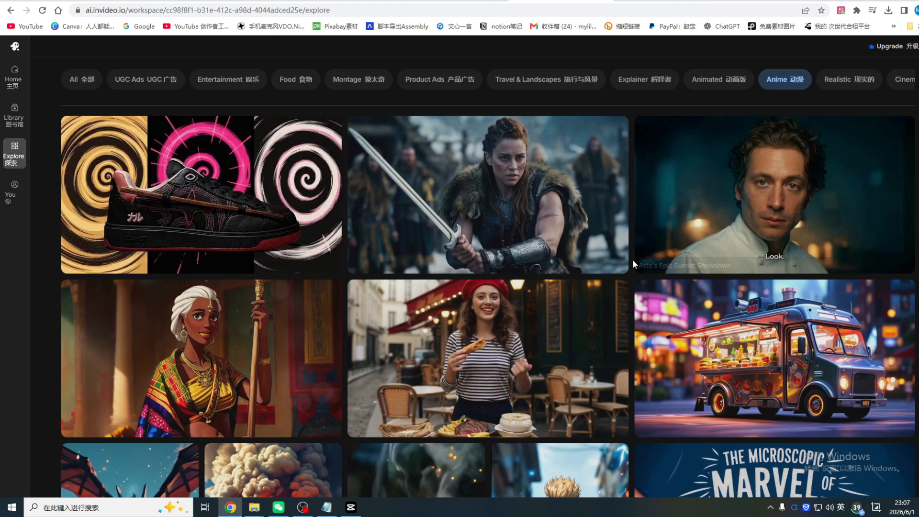
pyautogui.scroll(-2, 200, 327)
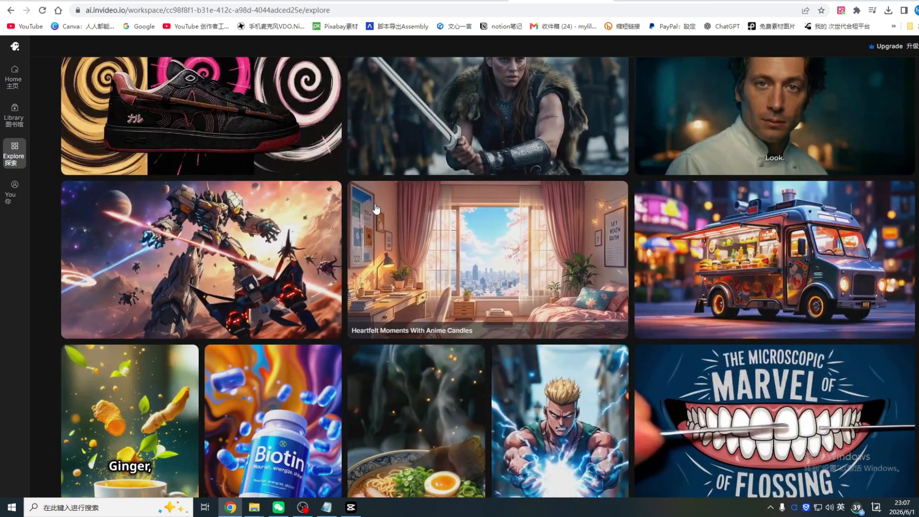
pyautogui.scroll(-3, 371, 215)
pyautogui.scroll(3, 391, 230)
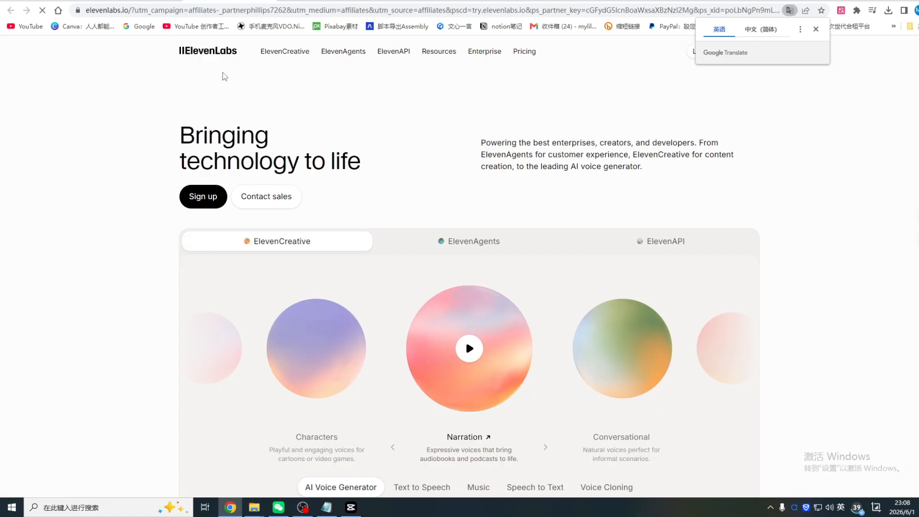
# Look over the ElevenLabs homepage and dismiss its suggestion to switch the language to Simplified Chinese
pyautogui.scroll(-1, 531, 227)
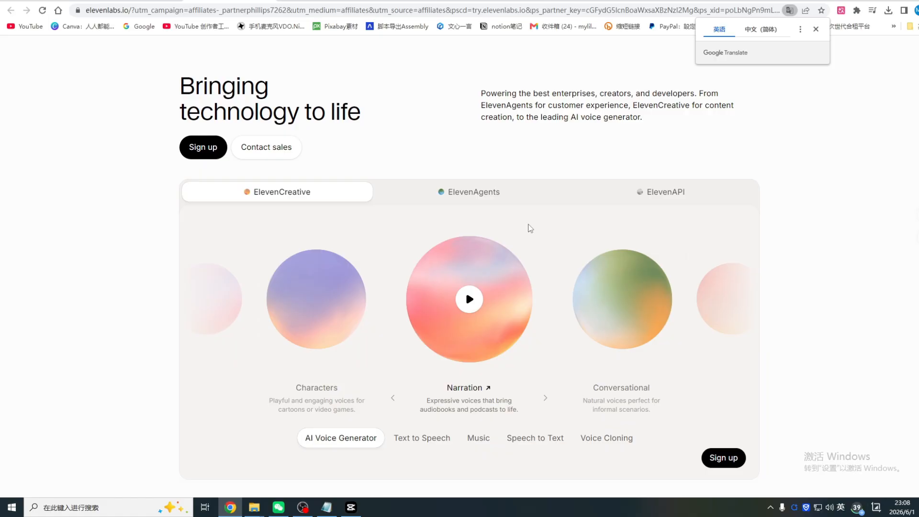
pyautogui.scroll(1, 529, 227)
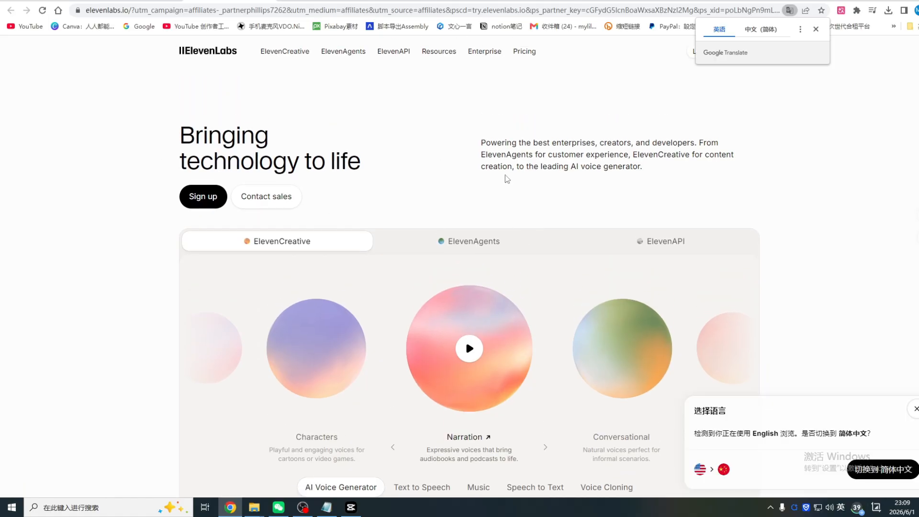
pyautogui.click(916, 409)
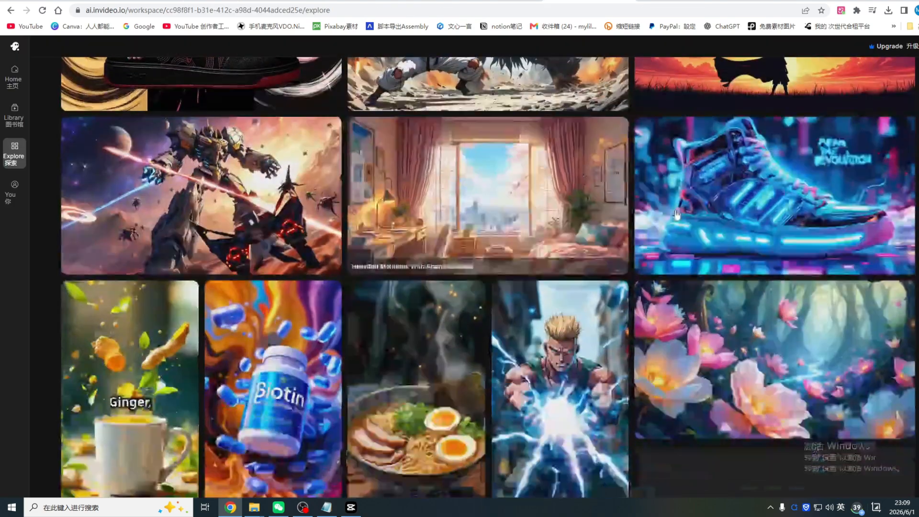
# Return to the invideo Explore gallery and look through more of the Anime examples
pyautogui.scroll(-1, 817, 236)
pyautogui.scroll(-3, 817, 236)
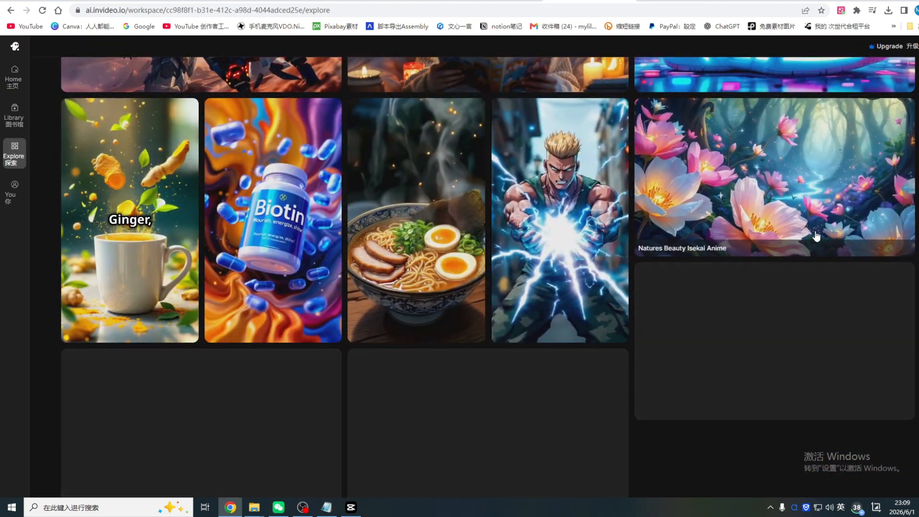
pyautogui.scroll(3, 817, 236)
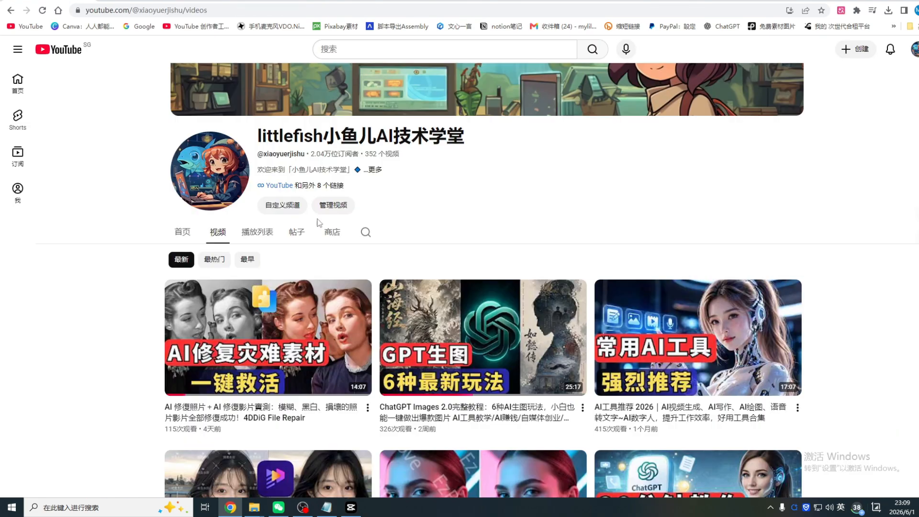
# Switch to the YouTube channel page and look through its list of AI tutorial videos
pyautogui.scroll(1, 535, 239)
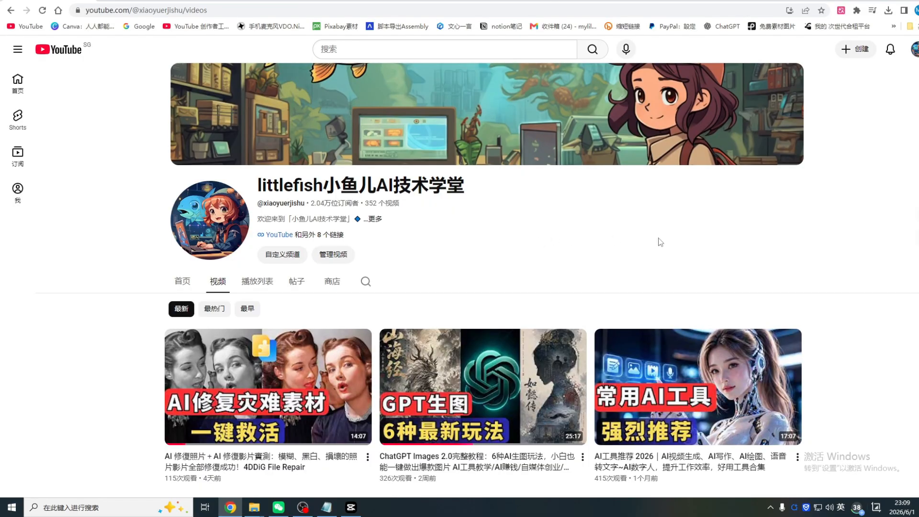
pyautogui.scroll(-3, 660, 242)
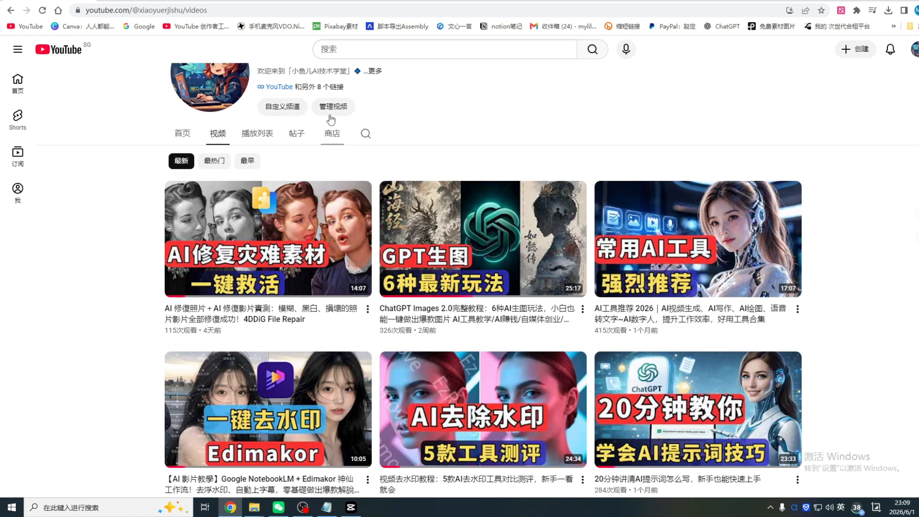
pyautogui.scroll(-12, 484, 291)
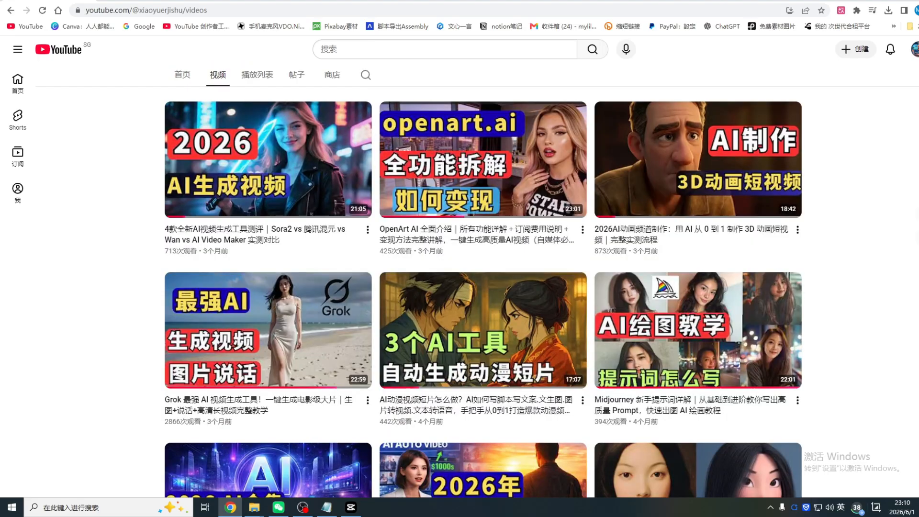
pyautogui.scroll(15, 484, 291)
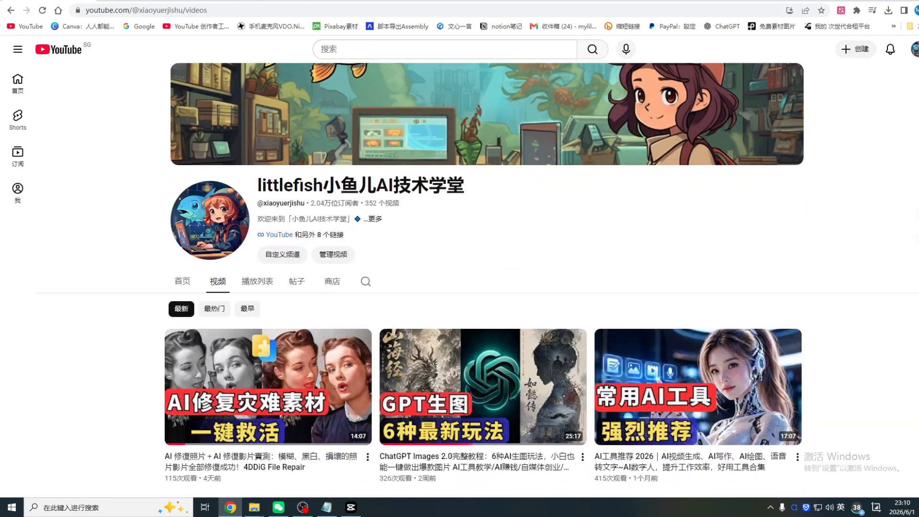